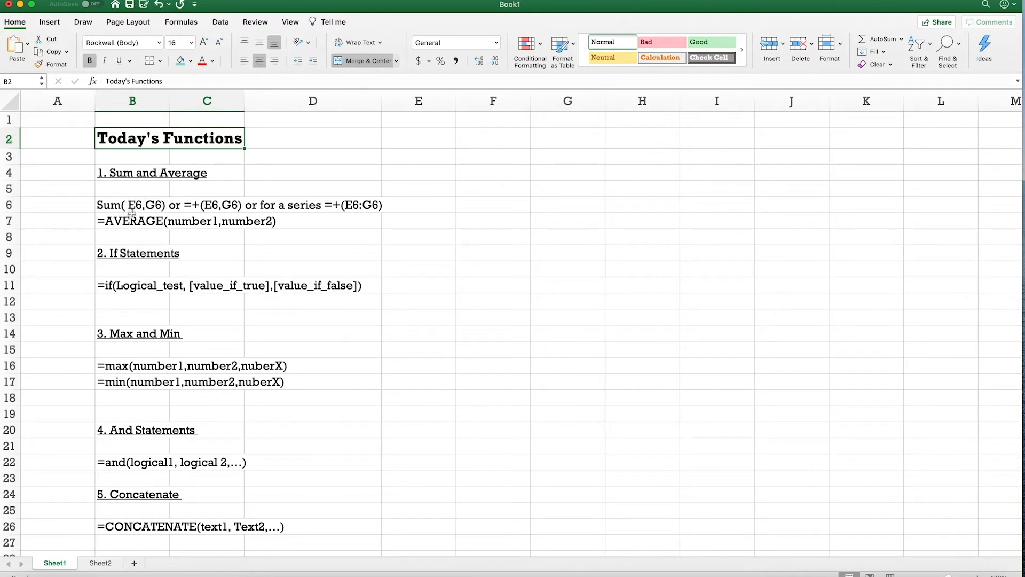
# Enter the sample values 8, 8 and 9 in cells E6, F6 and G6
pyautogui.click(435, 208)
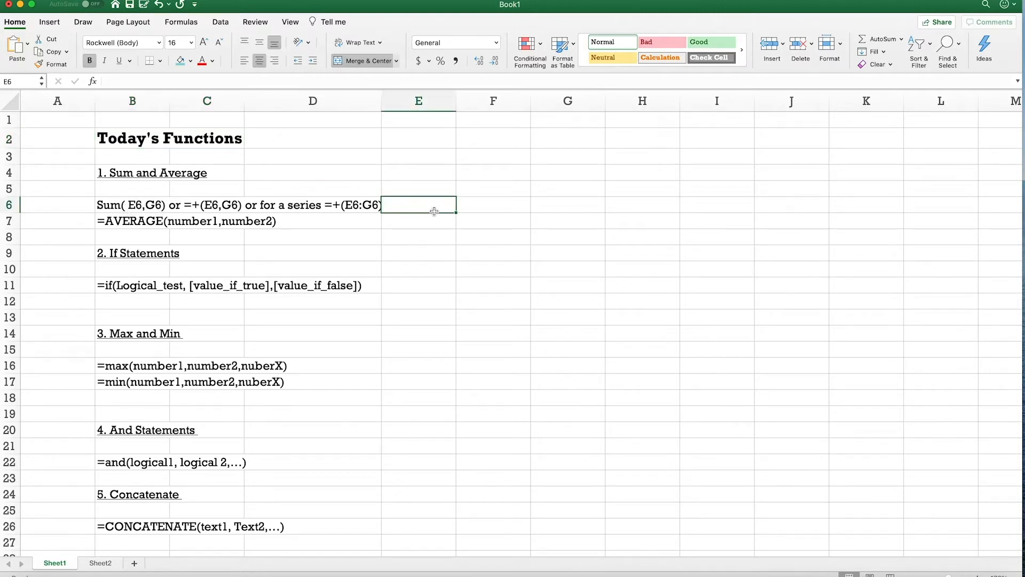
pyautogui.write('8')
pyautogui.click(512, 207)
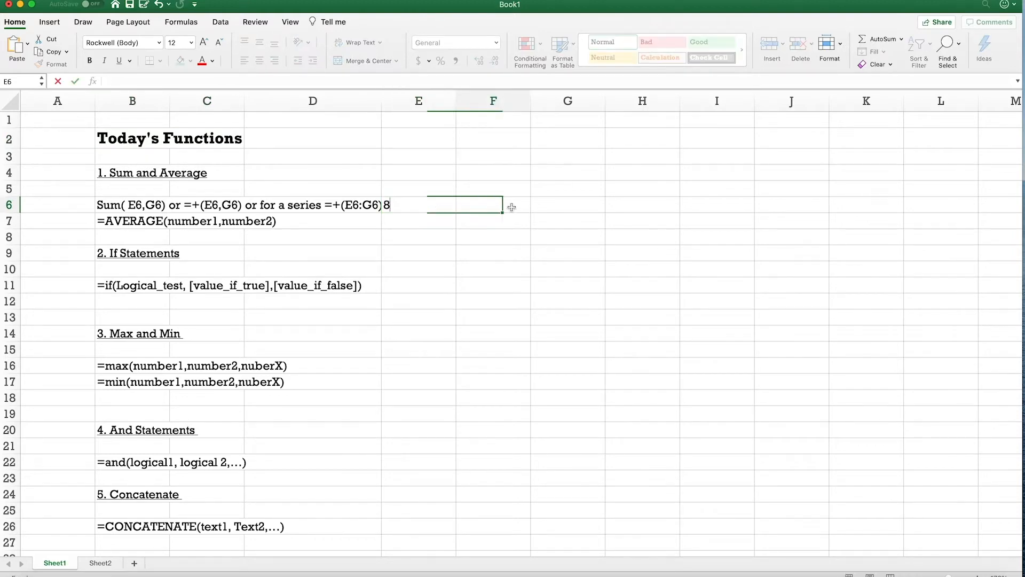
pyautogui.write('8')
pyautogui.press('Tab')
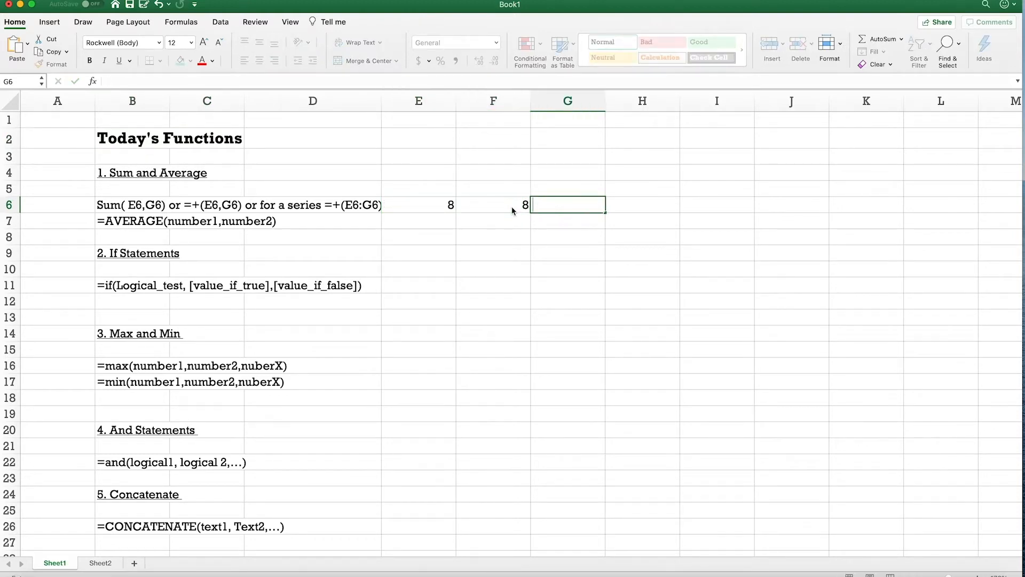
pyautogui.write('9')
pyautogui.press('Tab')
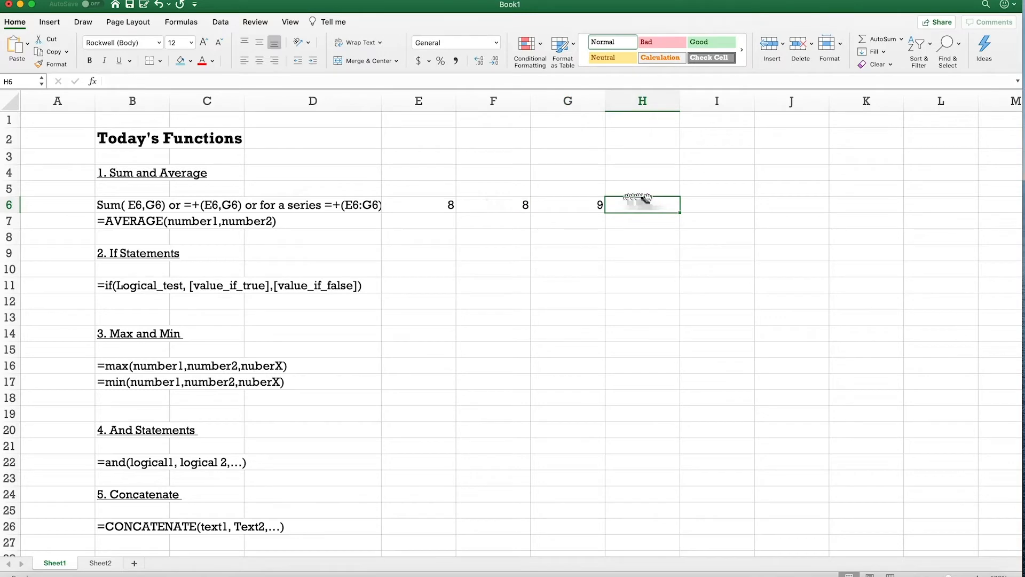
# In cell H6, add only the first and third sample values with =SUM(E6,G6)
pyautogui.write('=')
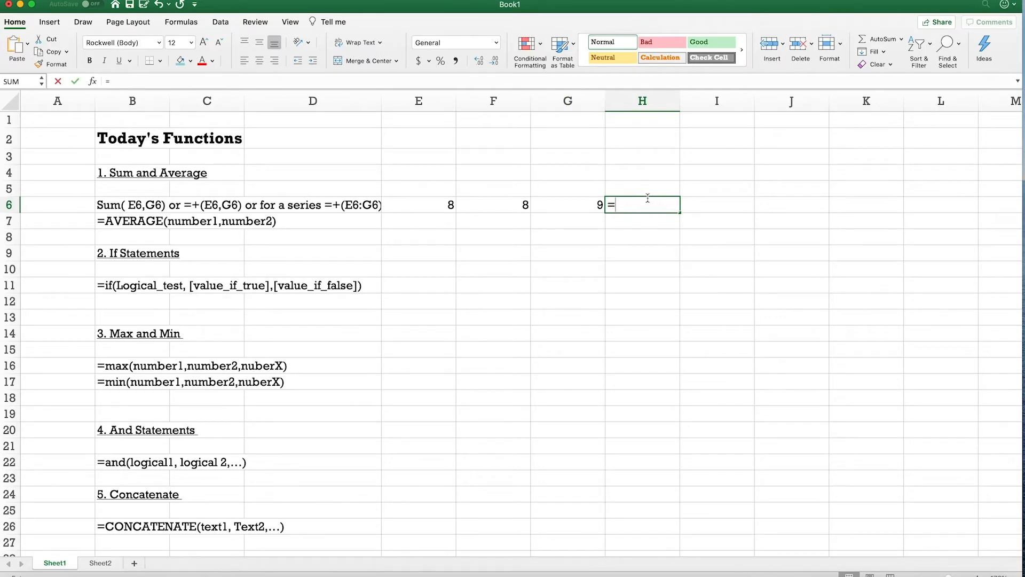
pyautogui.write('sum')
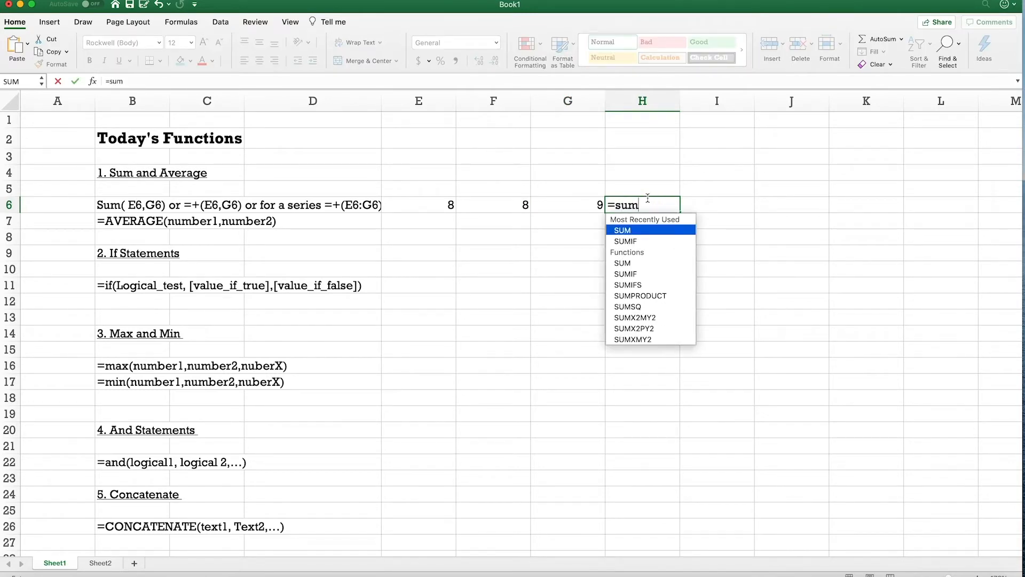
pyautogui.doubleClick(634, 231)
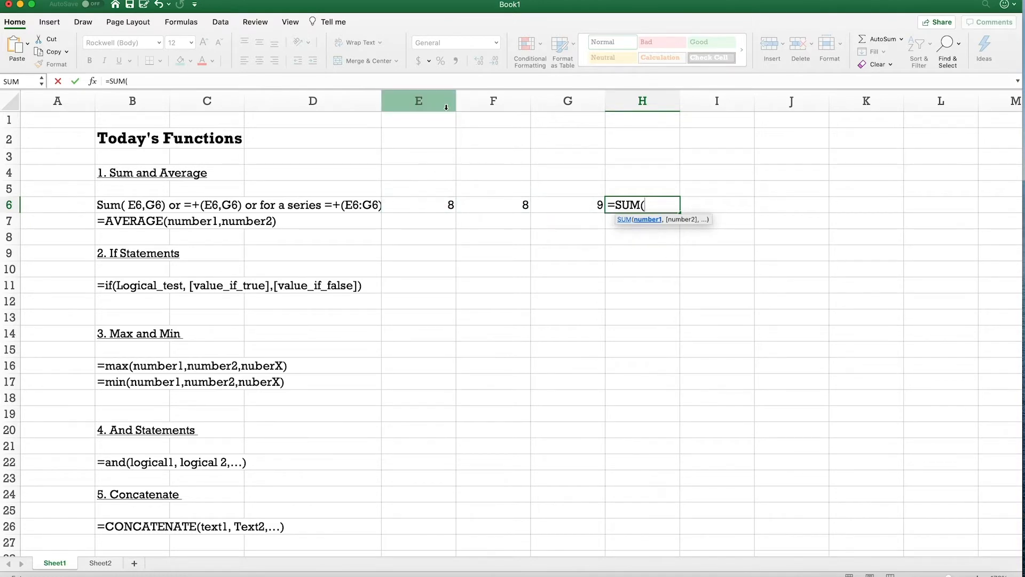
pyautogui.click(437, 205)
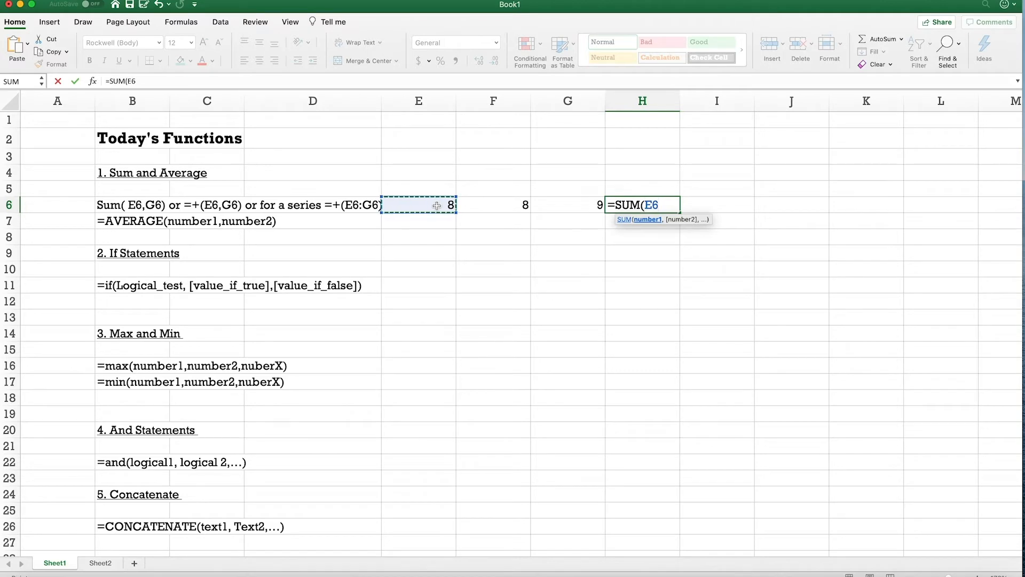
pyautogui.write(',')
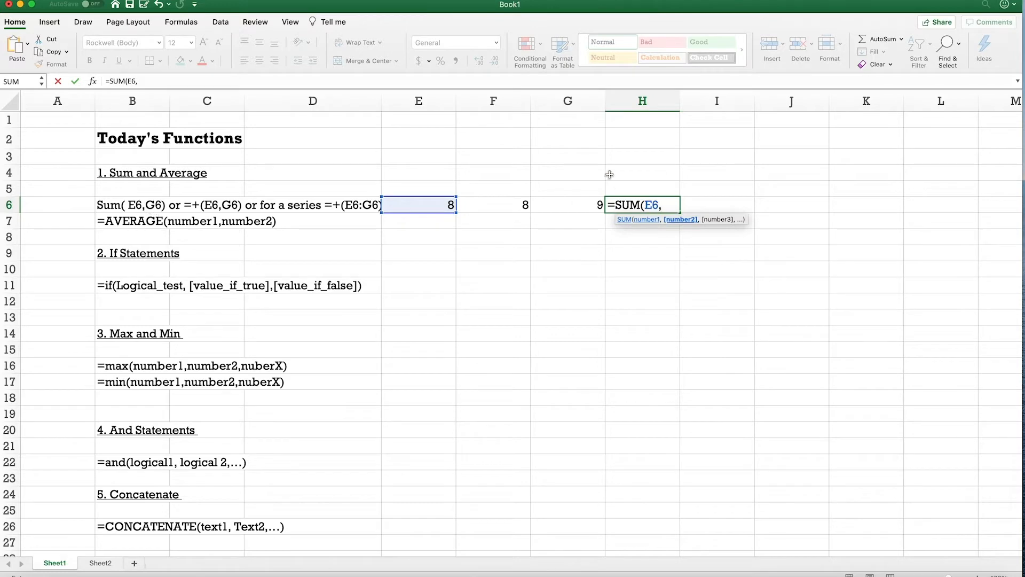
pyautogui.click(584, 207)
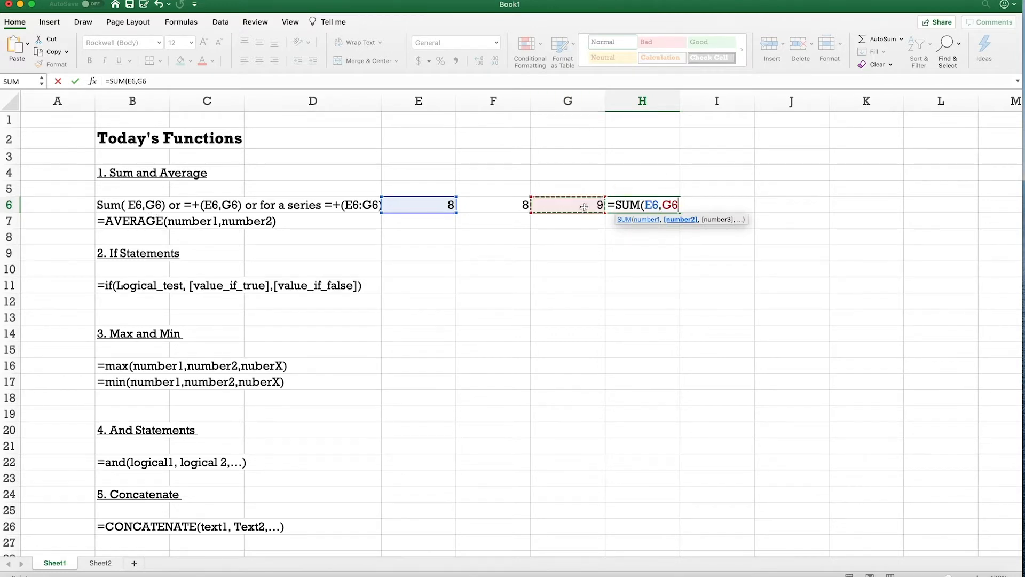
pyautogui.write(')')
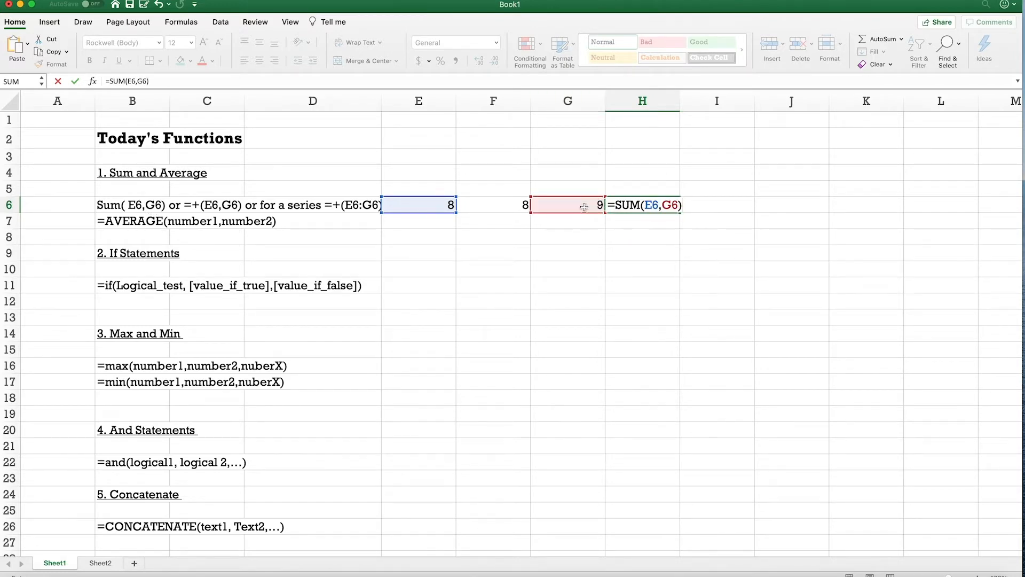
pyautogui.press('Return')
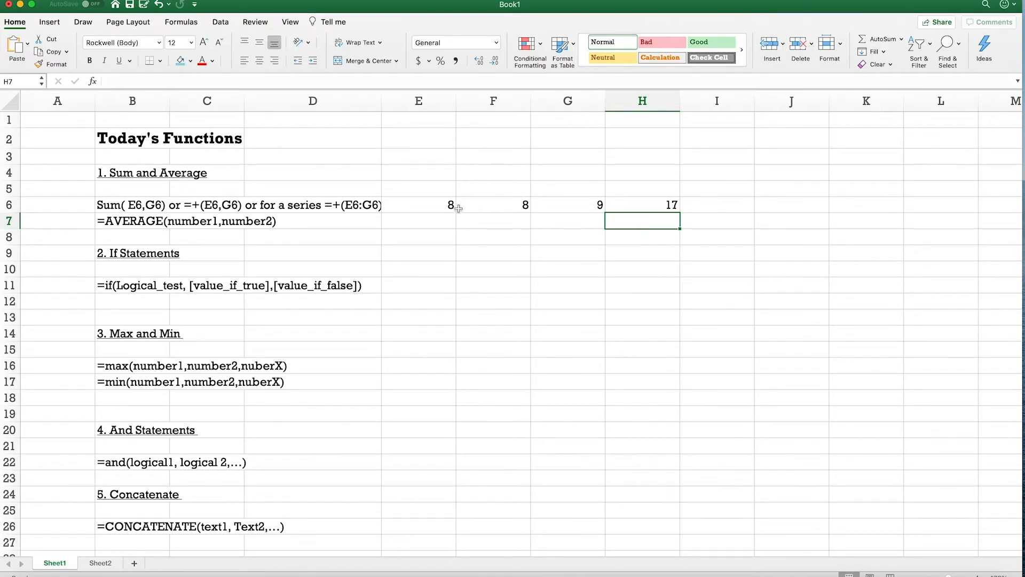
# In cell I6, add the whole series of sample values with =SUM(E6:G6)
pyautogui.moveTo(440, 207); pyautogui.dragTo(573, 207)
pyautogui.click(742, 209)
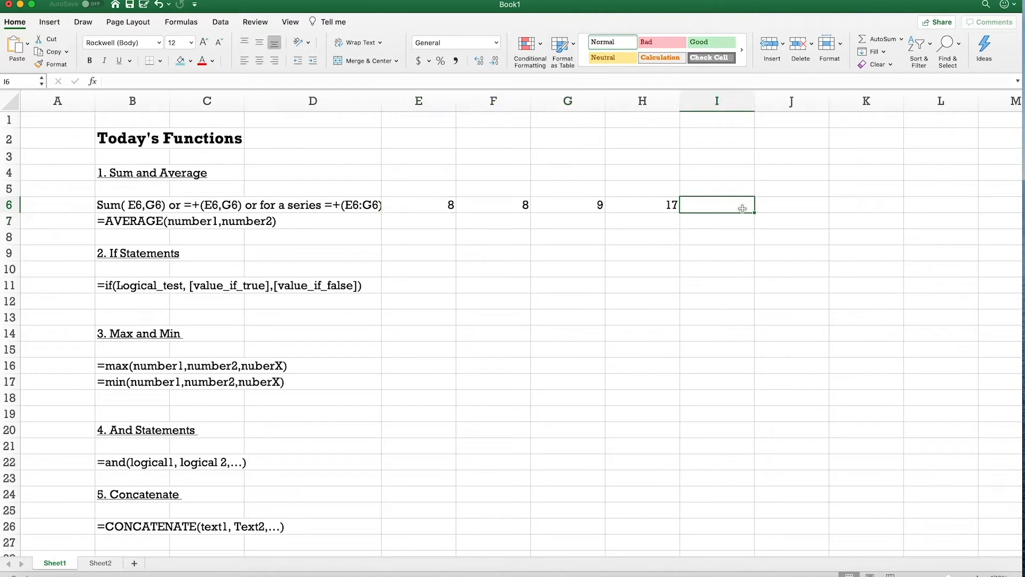
pyautogui.write('=')
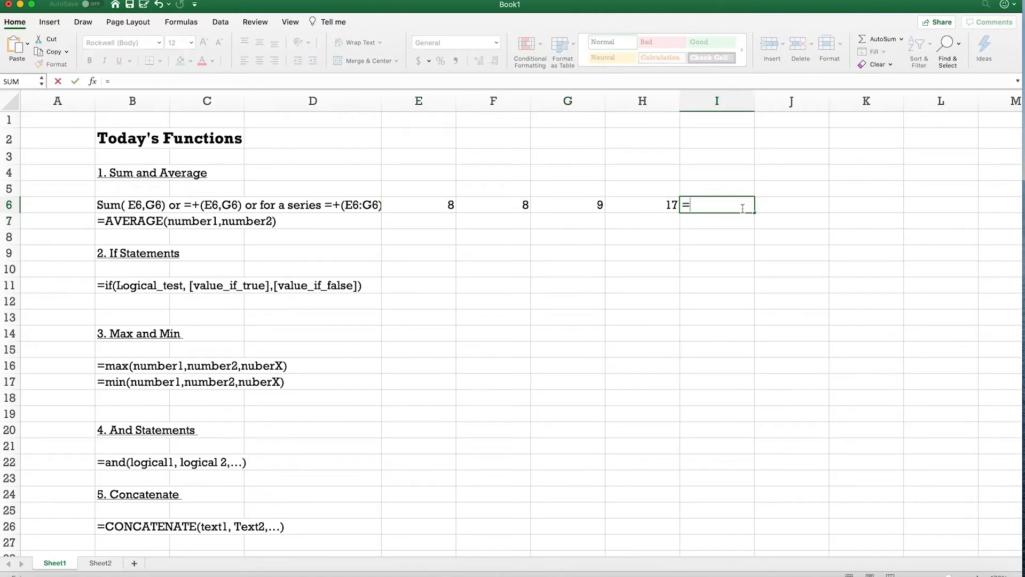
pyautogui.write('sum(')
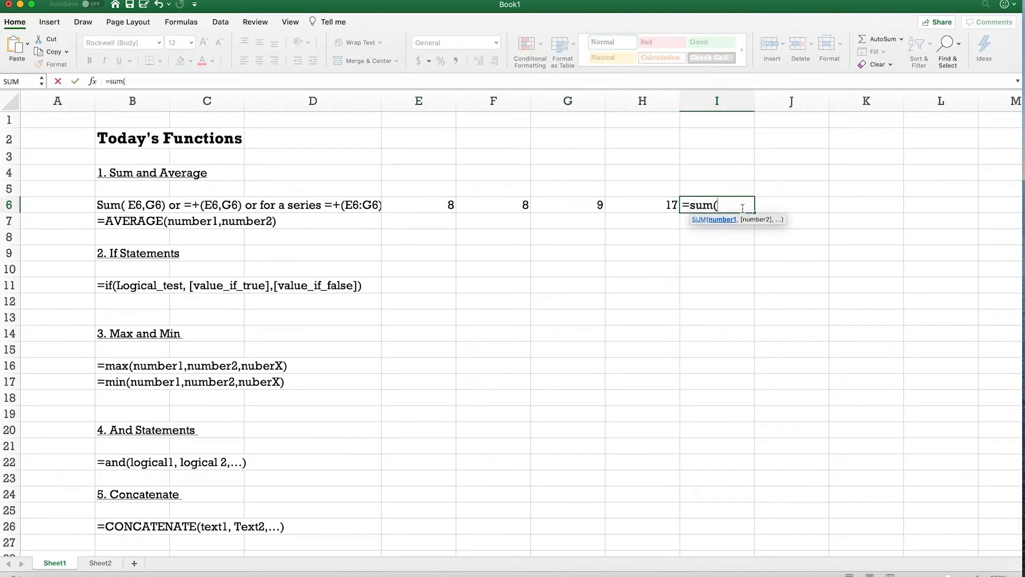
pyautogui.click(422, 202)
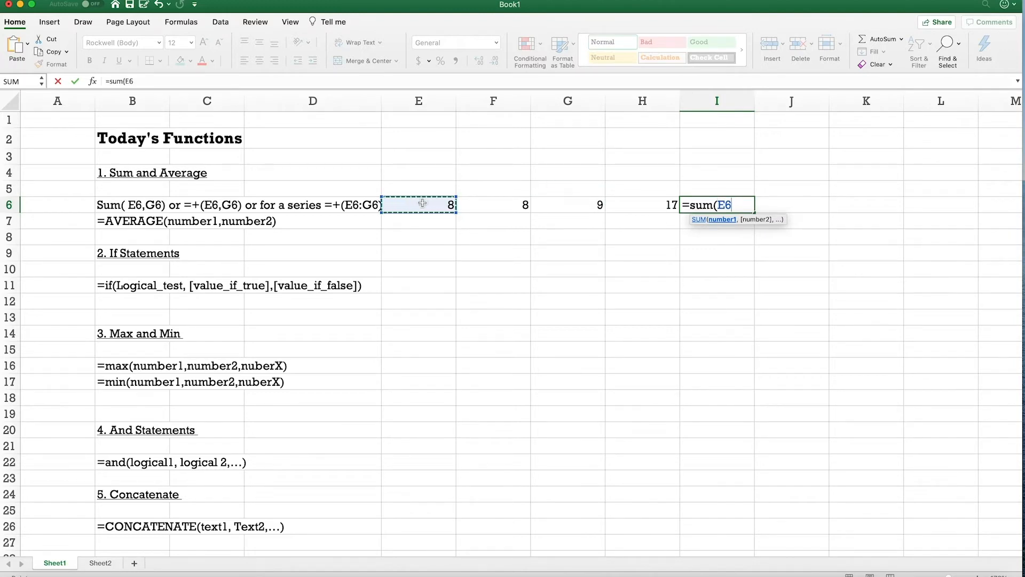
pyautogui.moveTo(422, 203); pyautogui.dragTo(555, 203)
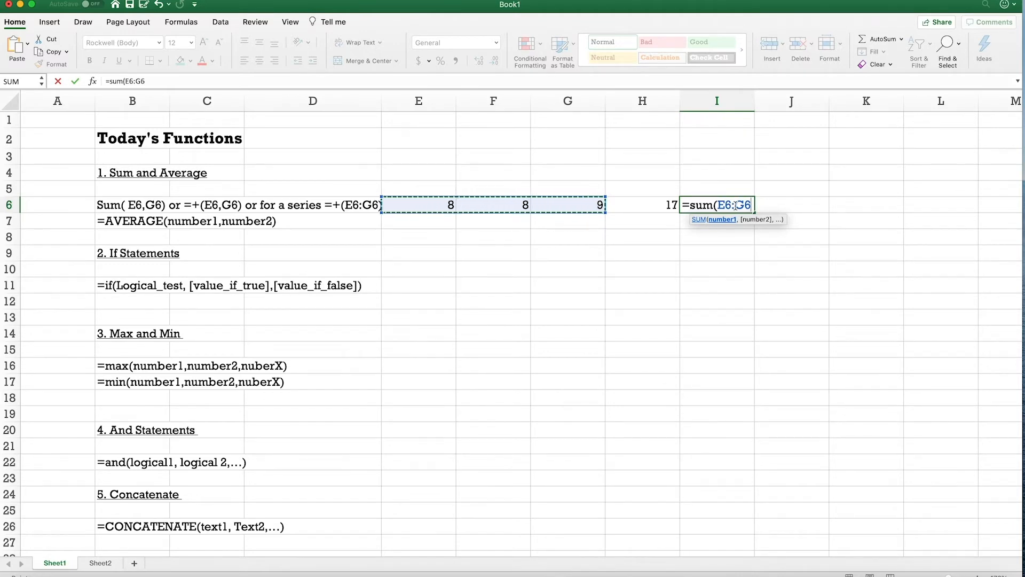
pyautogui.write(')')
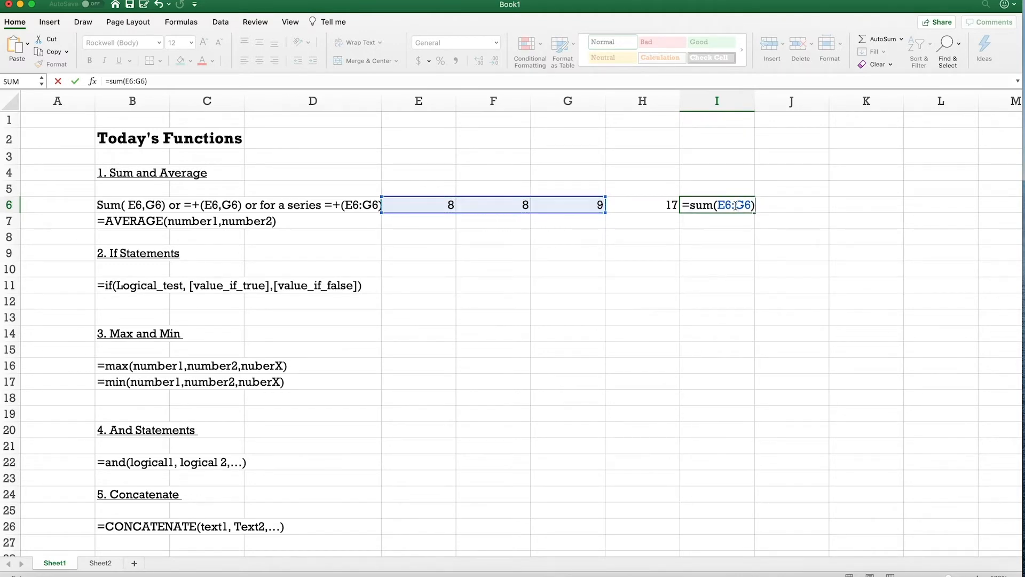
pyautogui.press('Return')
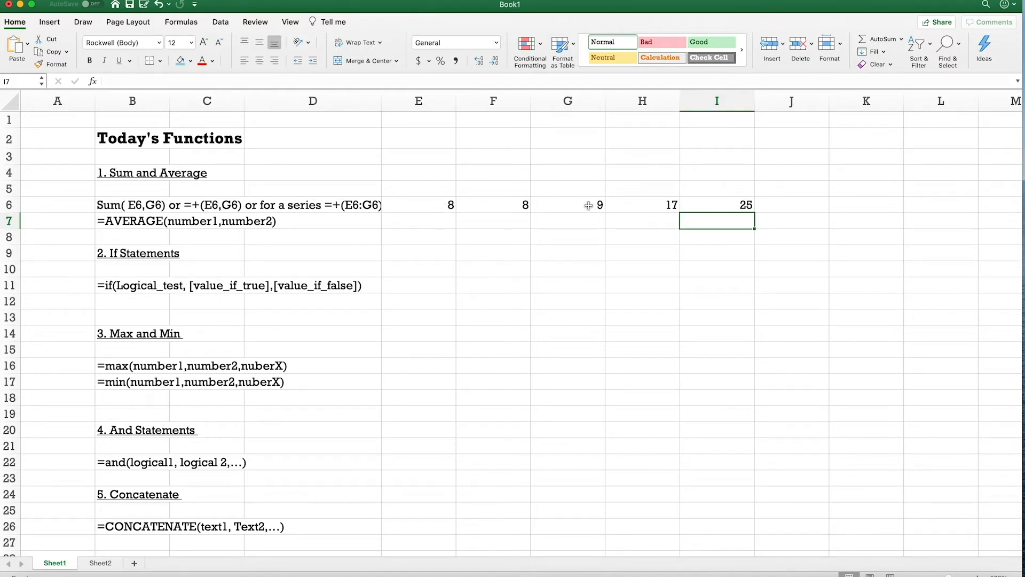
# In cell H7, average the two individual values in F6 and G6 with =AVERAGE(F6,G6)
pyautogui.click(644, 223)
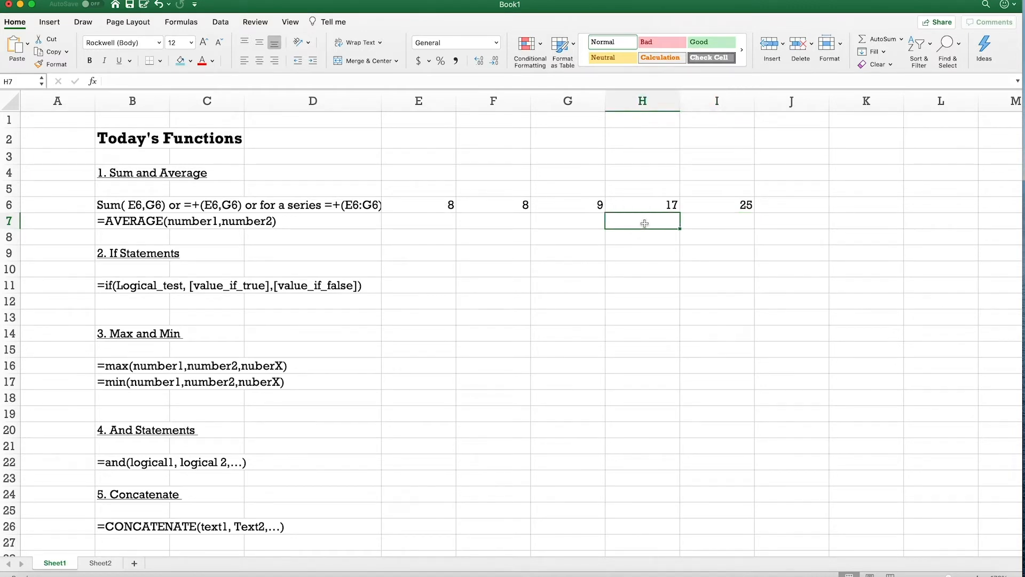
pyautogui.write('=')
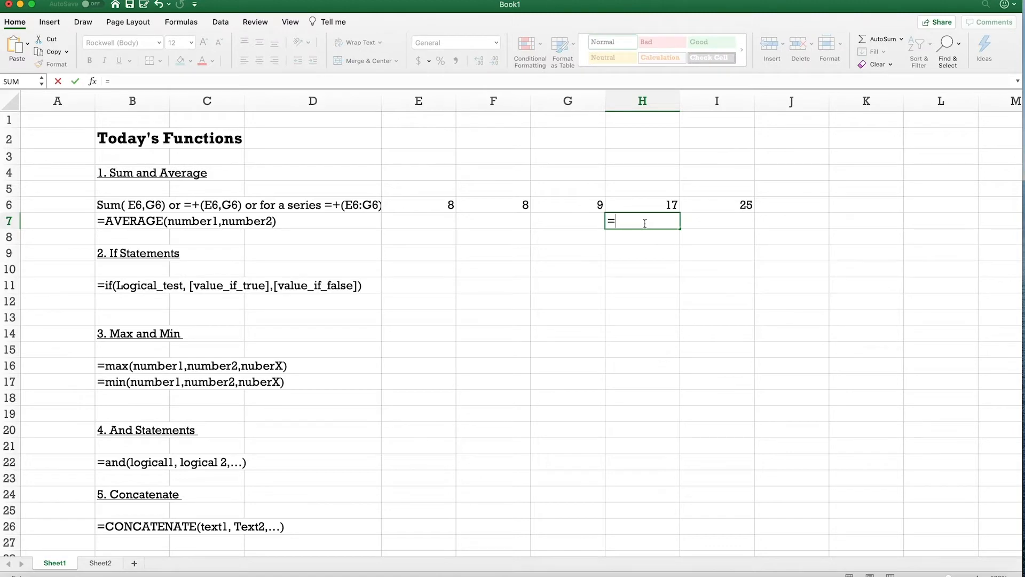
pyautogui.write('ave')
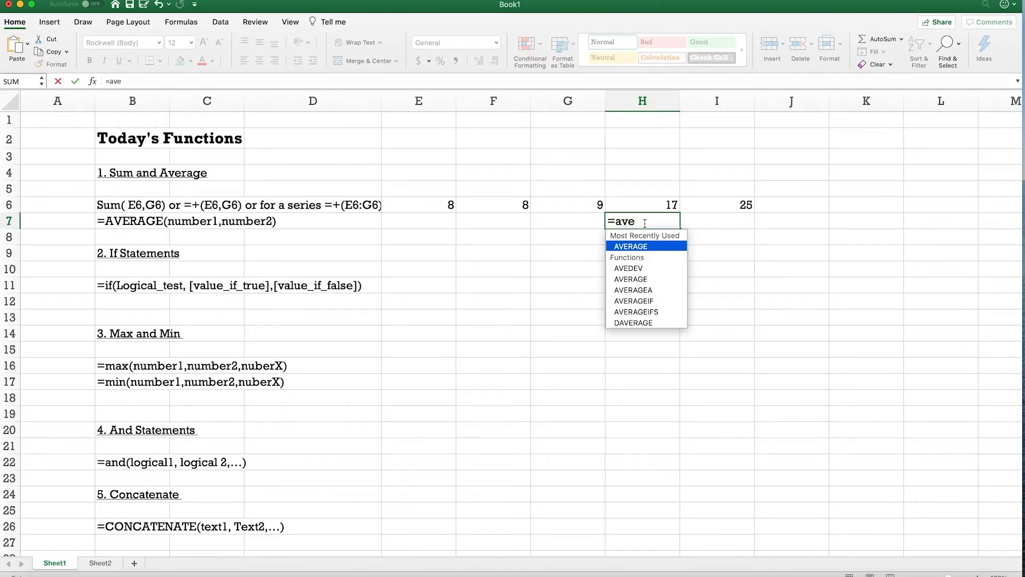
pyautogui.doubleClick(648, 248)
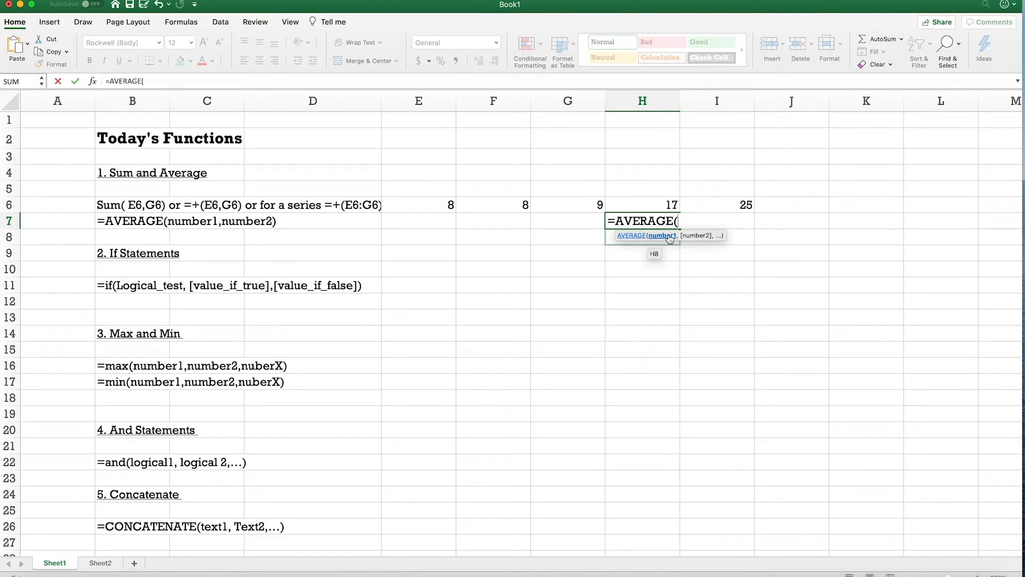
pyautogui.click(498, 203)
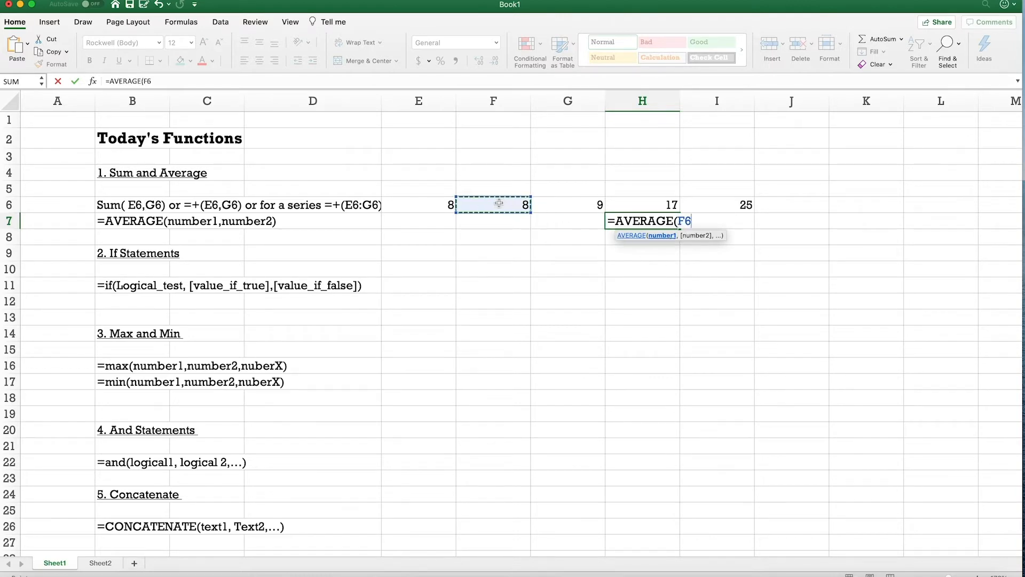
pyautogui.write(',')
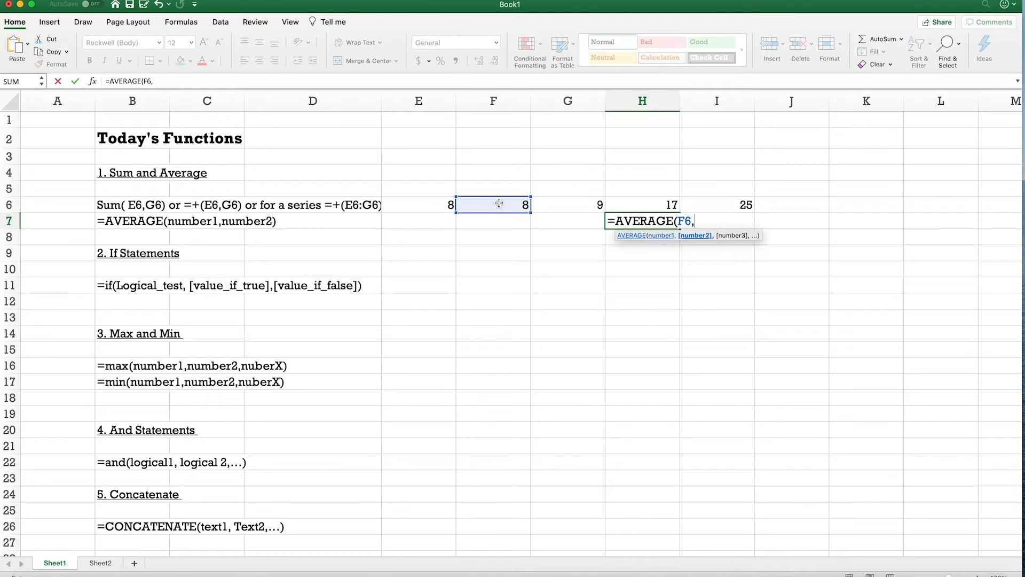
pyautogui.click(562, 204)
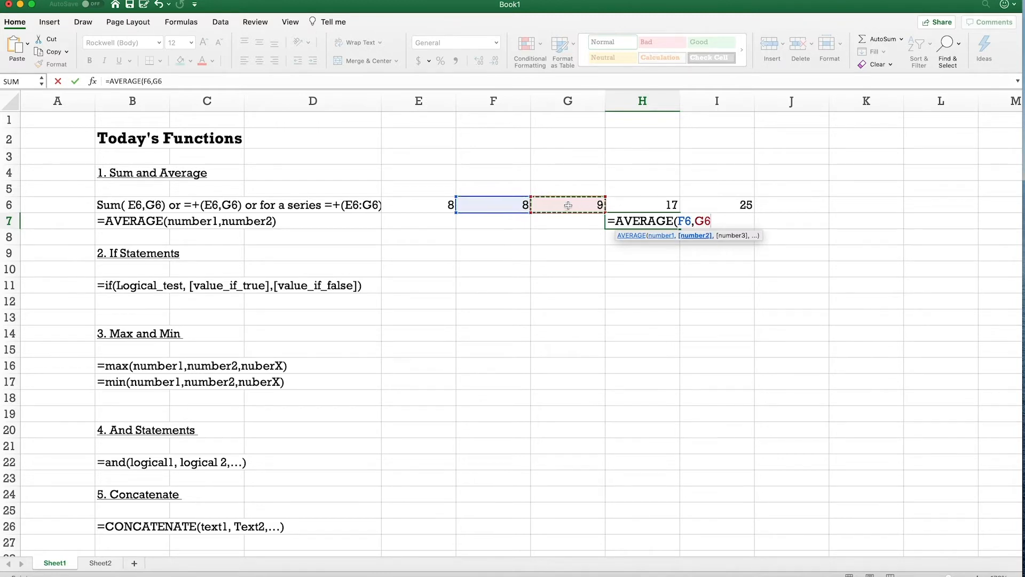
pyautogui.write(')')
pyautogui.press('Return')
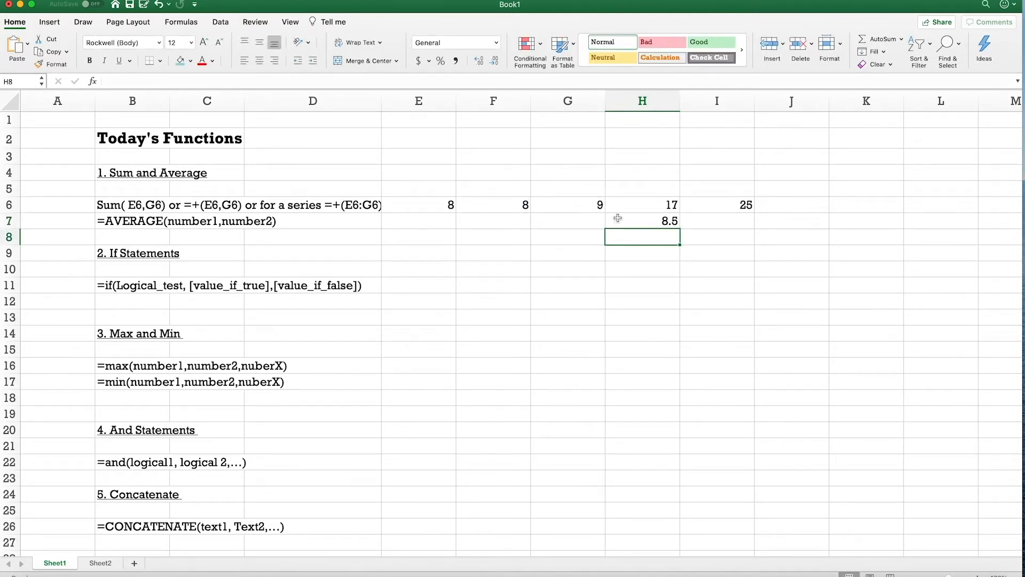
pyautogui.click(632, 221)
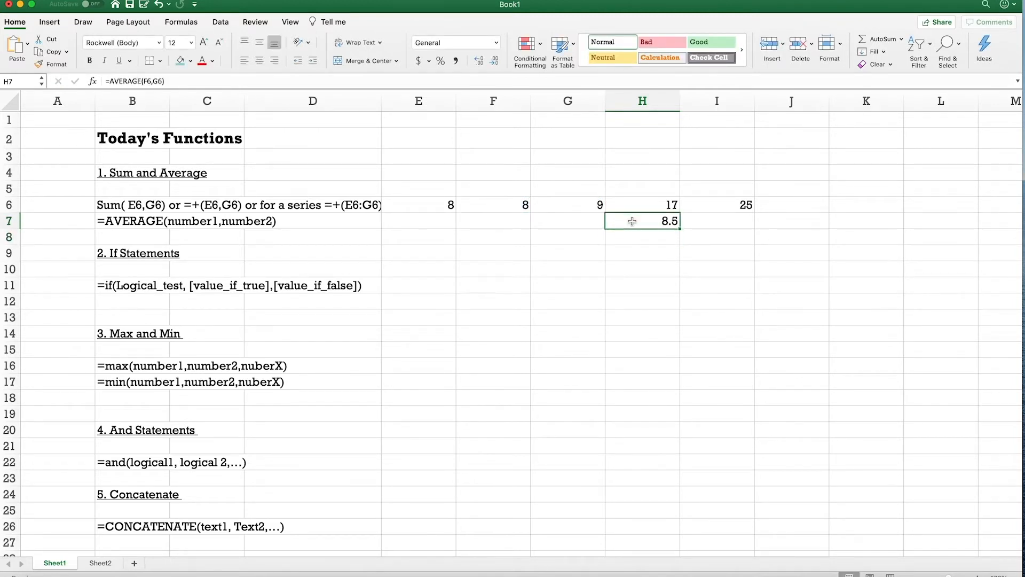
# In cell I7, average the whole series of sample values with =AVERAGE(E6:G6)
pyautogui.click(730, 224)
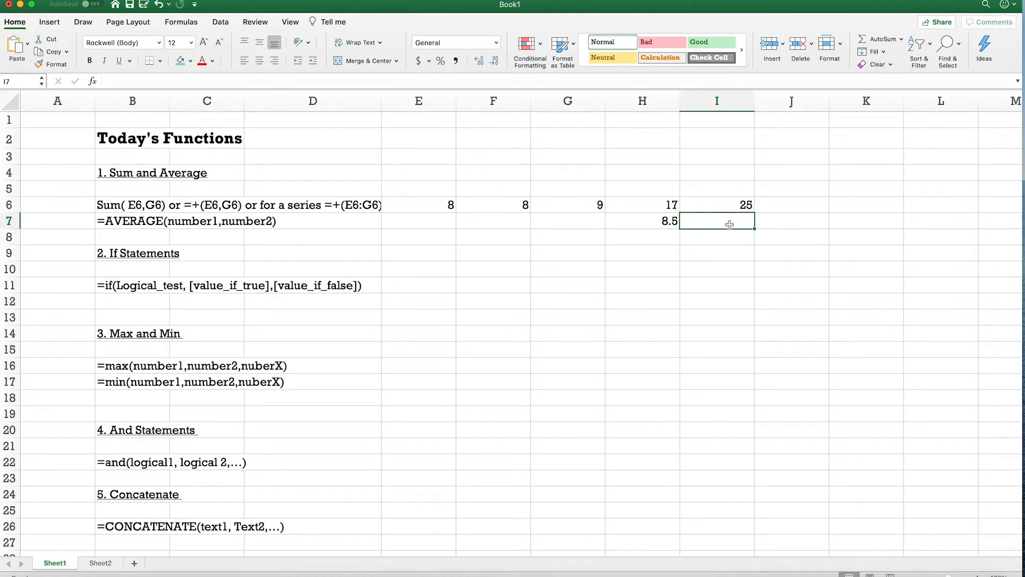
pyautogui.write('=ave')
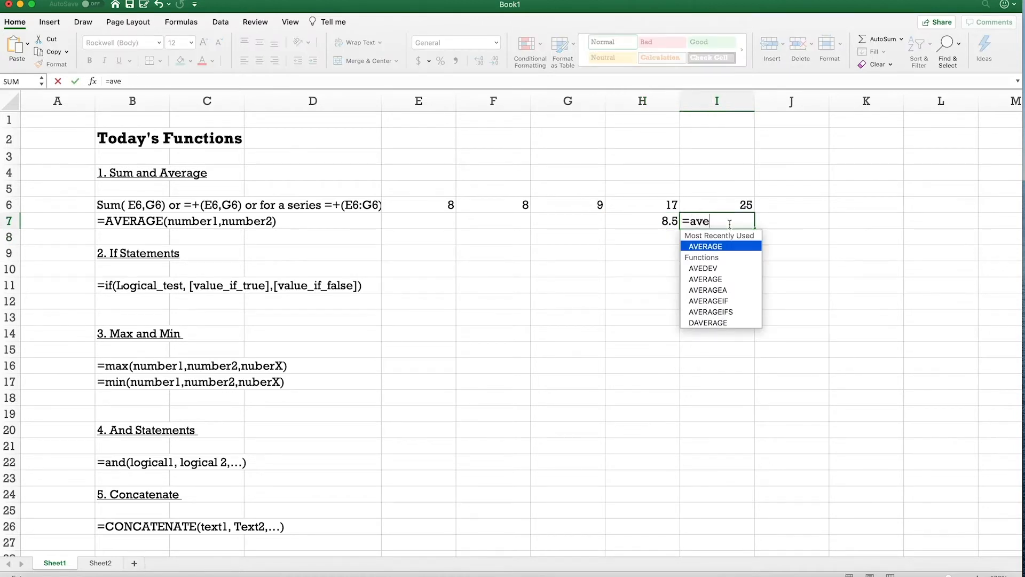
pyautogui.doubleClick(728, 248)
pyautogui.click(443, 208)
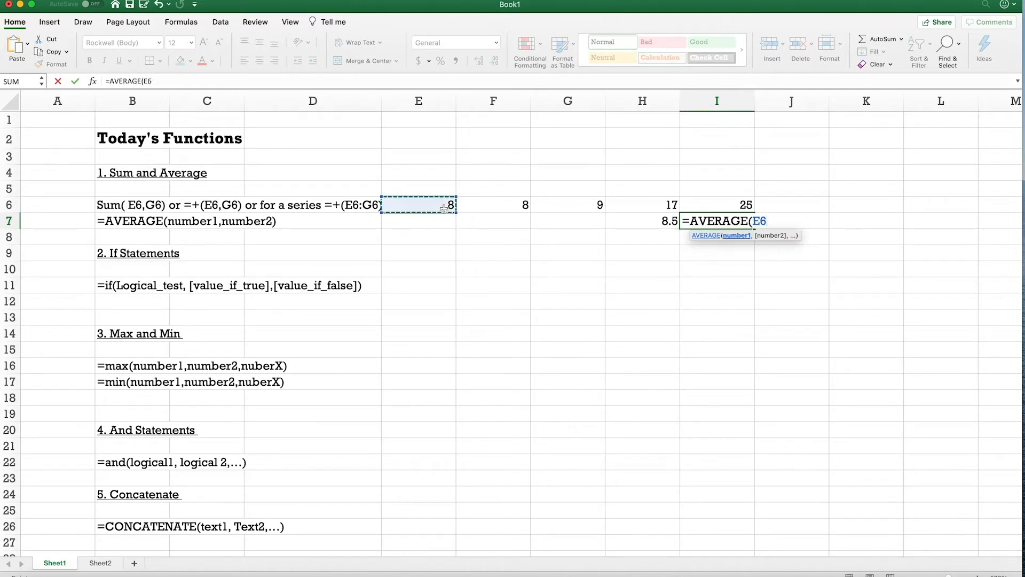
pyautogui.moveTo(444, 208); pyautogui.dragTo(585, 209)
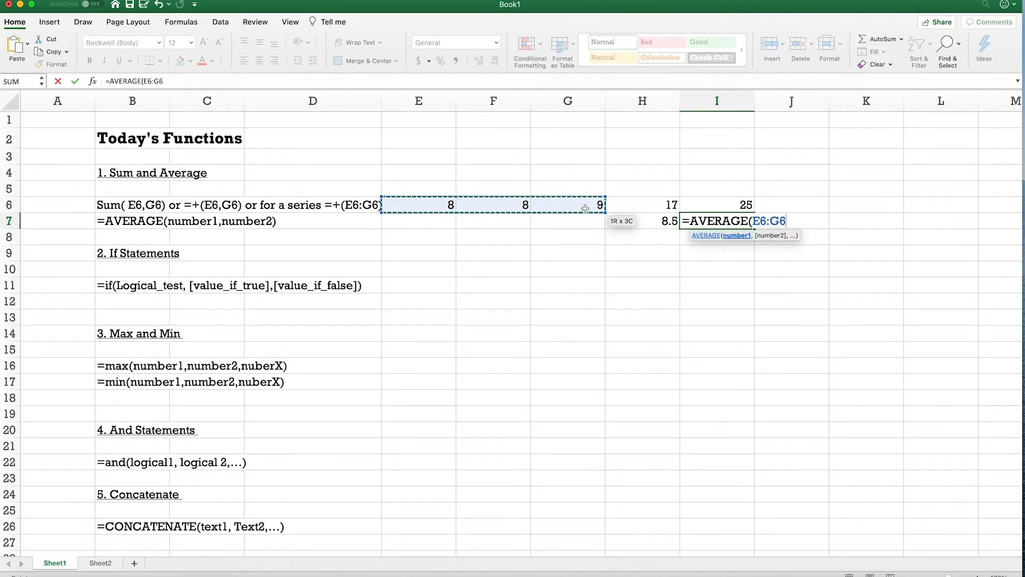
pyautogui.write(')')
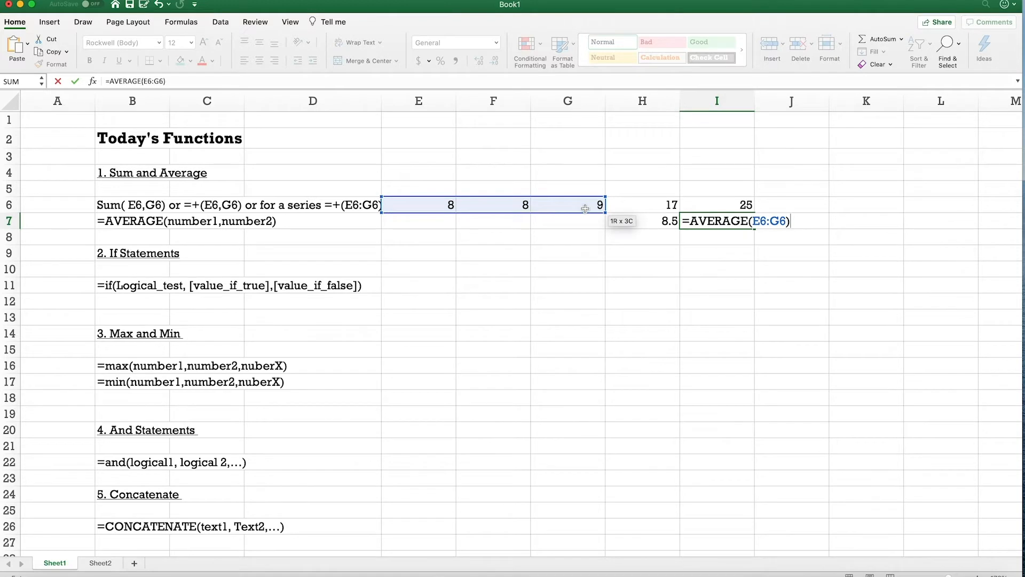
pyautogui.press('Return')
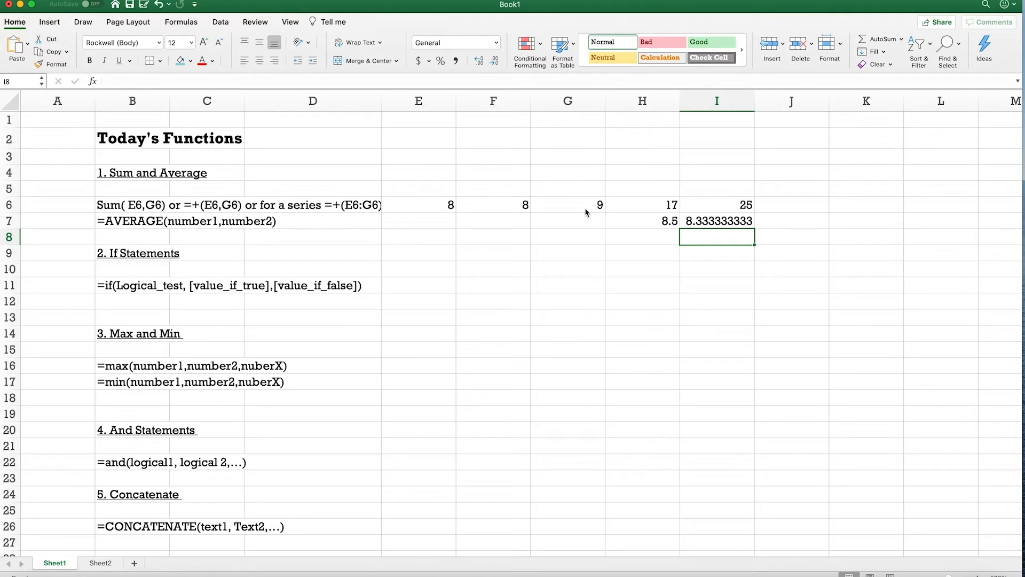
pyautogui.scroll(-3, 533, 285)
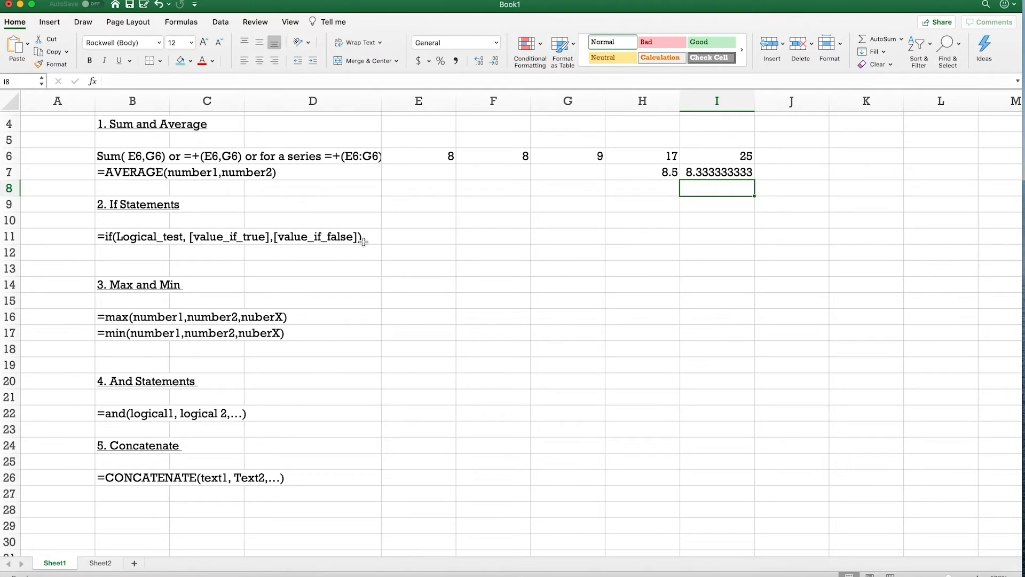
# In cell E11, test whether the first sample value exceeds 7 with =IF(E6>7,"yes","no")
pyautogui.scroll(2, 363, 241)
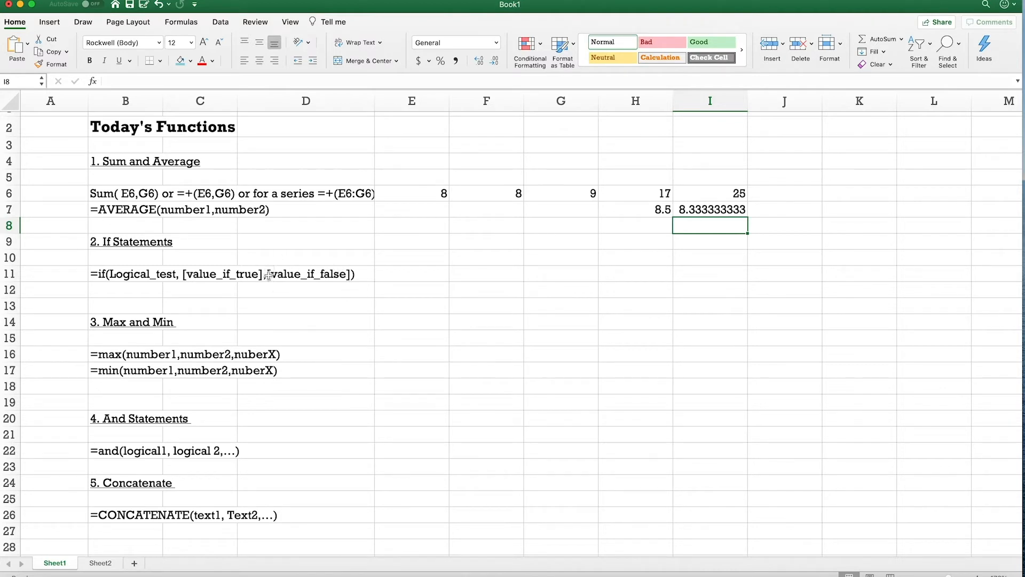
pyautogui.click(555, 318)
pyautogui.click(430, 281)
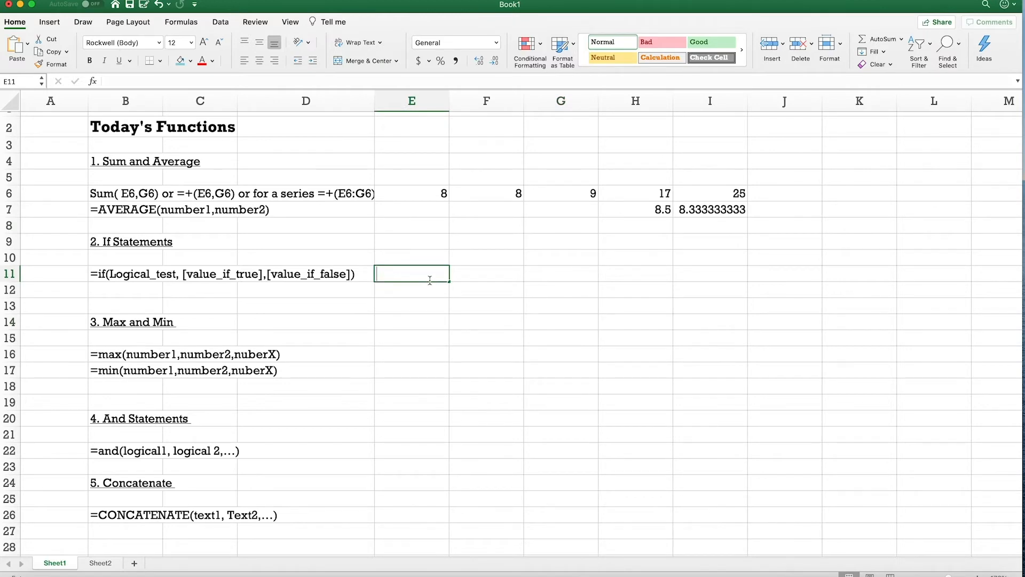
pyautogui.write('=if')
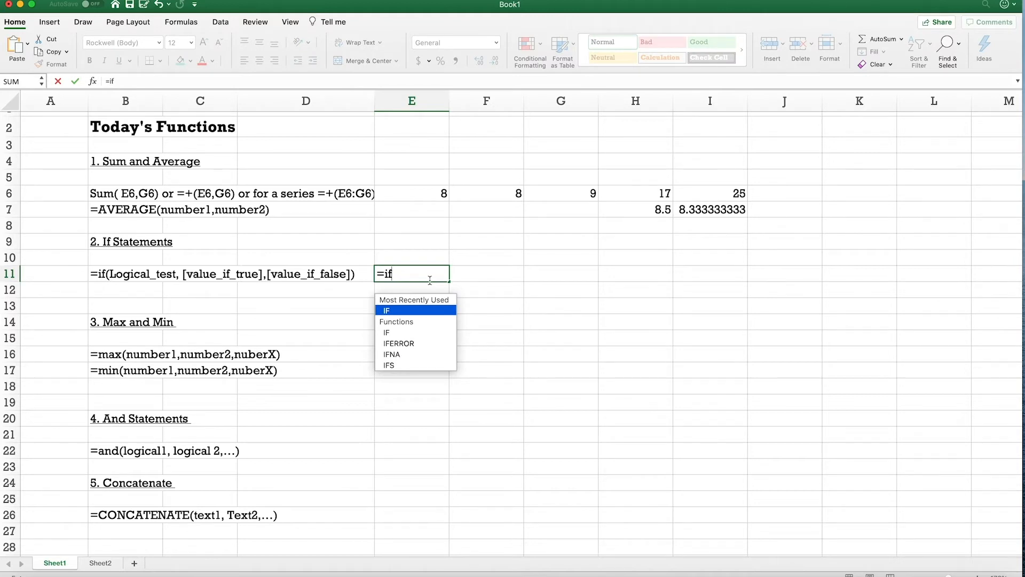
pyautogui.write('(')
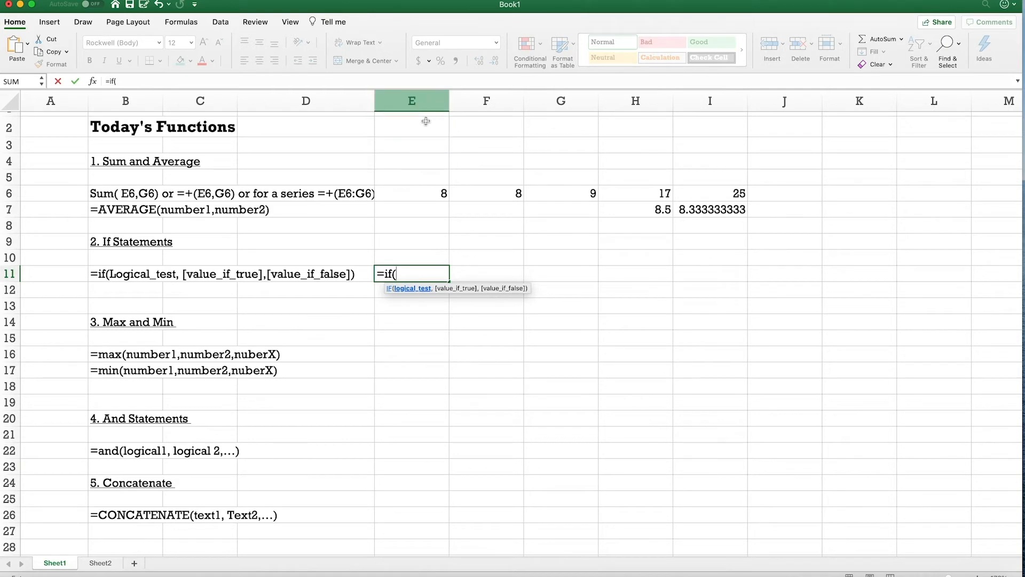
pyautogui.click(425, 193)
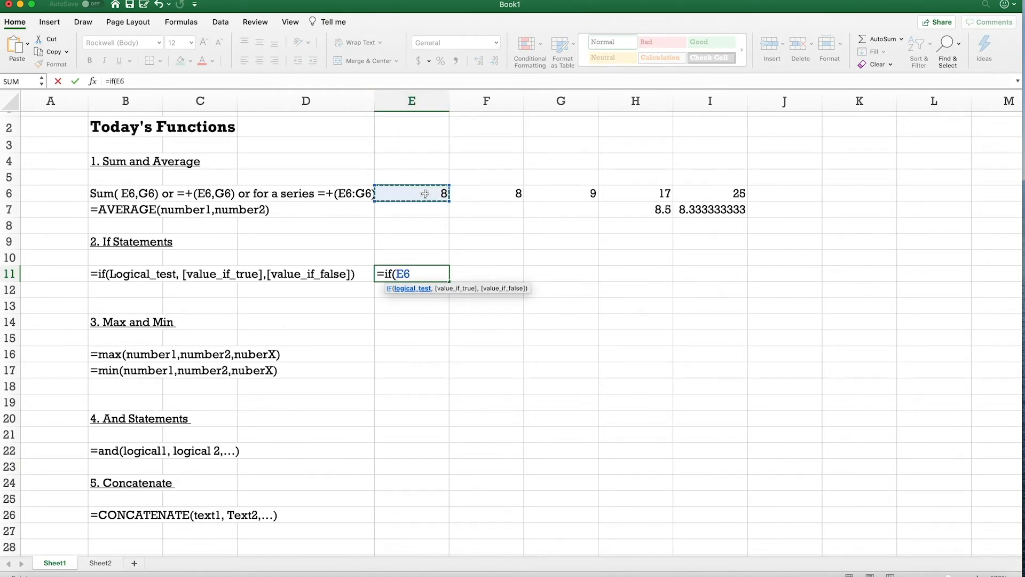
pyautogui.write('>7,"yes"')
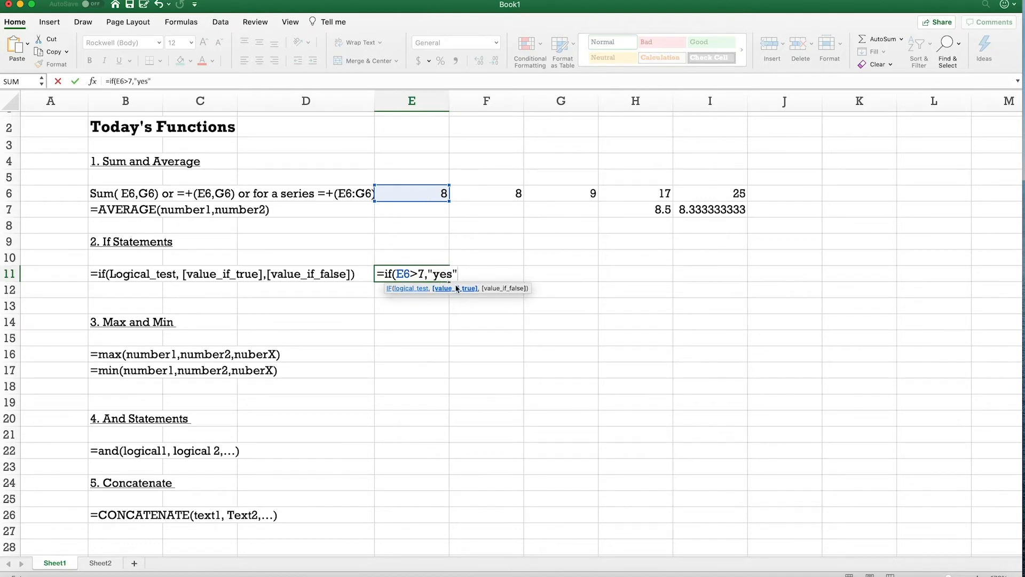
pyautogui.write(',"no')
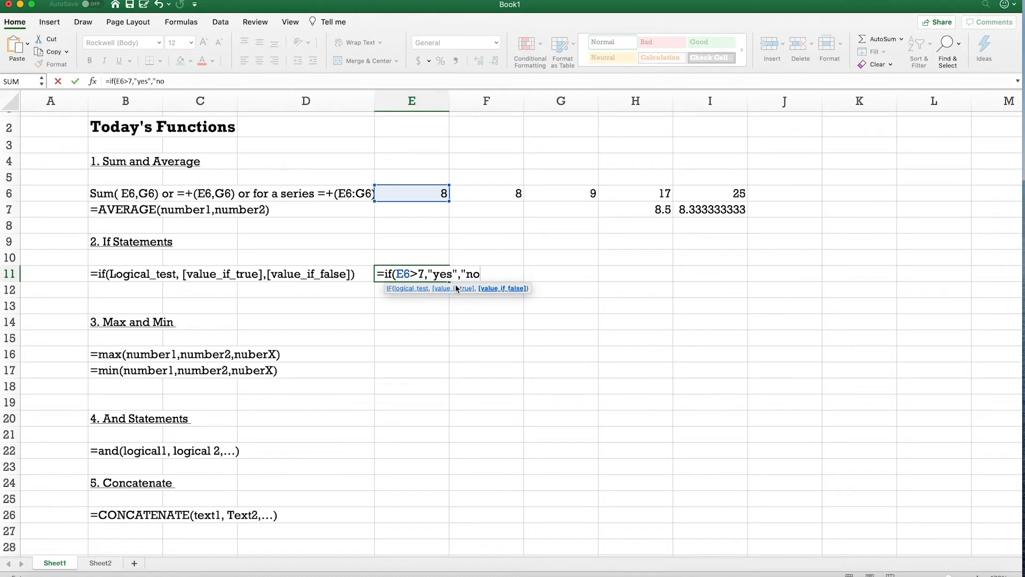
pyautogui.write('")')
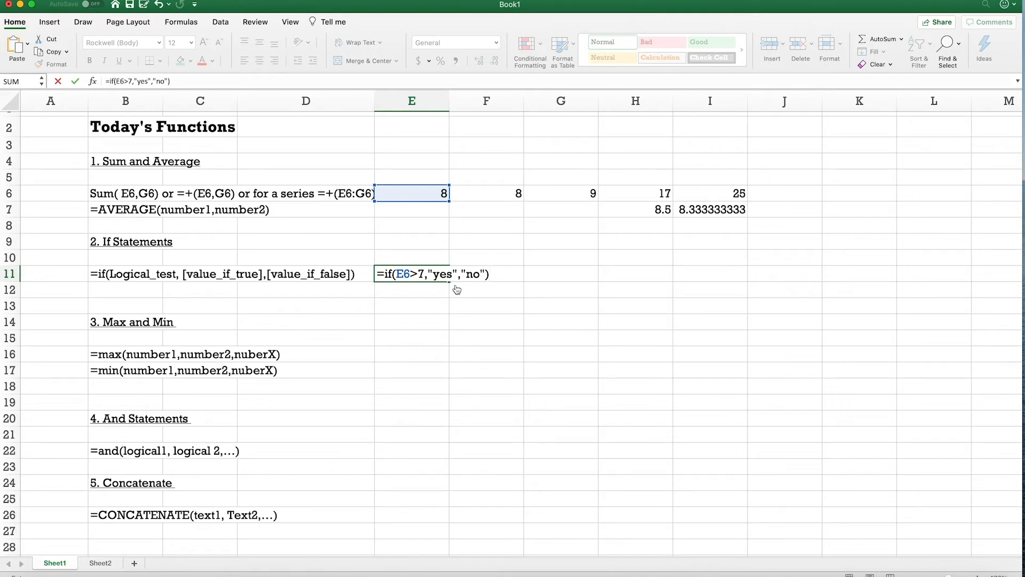
pyautogui.press('Return')
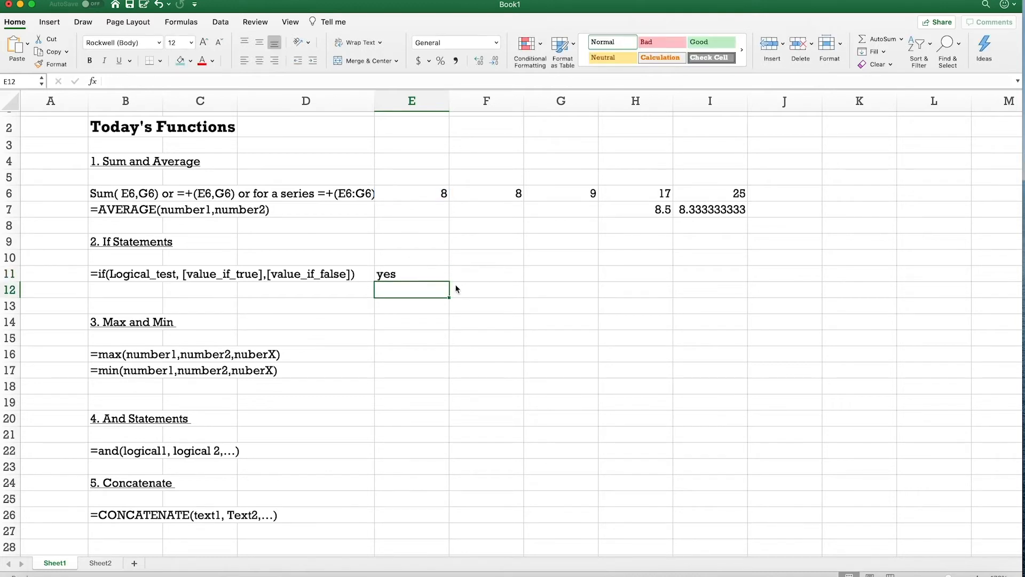
pyautogui.click(403, 276)
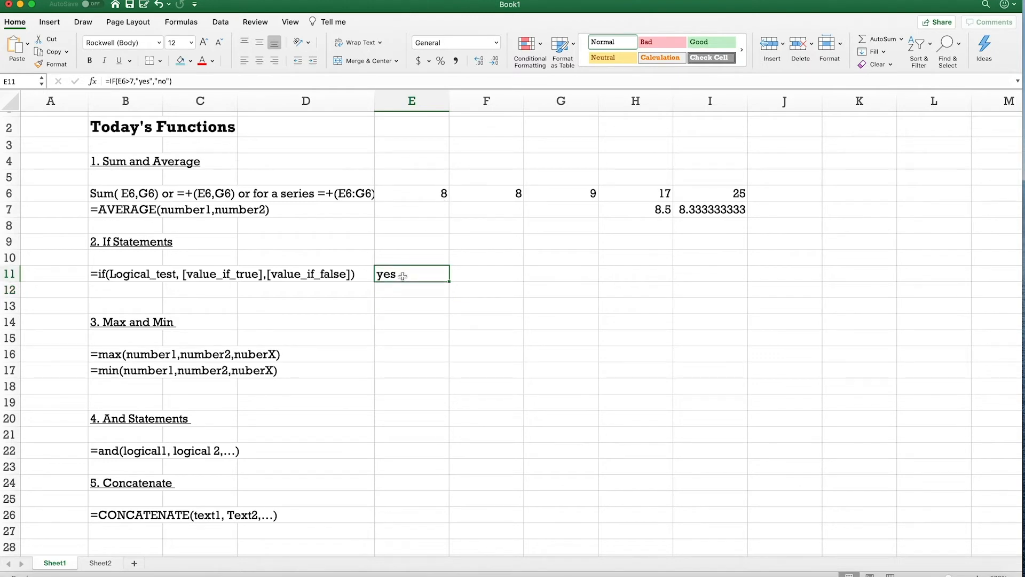
# Set the first sample value in cell E6 to 5 and check the IF formula's result in E11
pyautogui.click(420, 198)
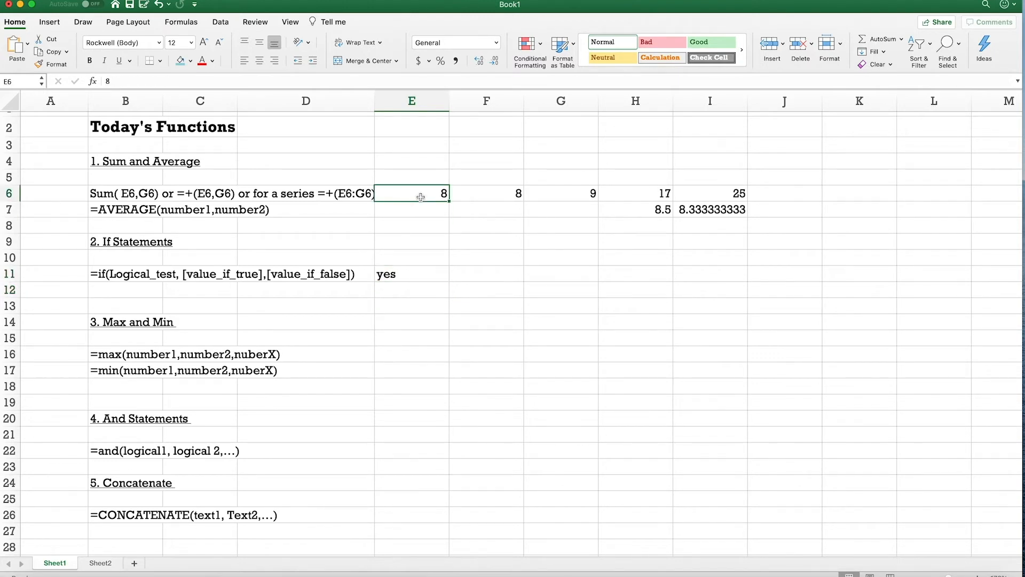
pyautogui.write('5')
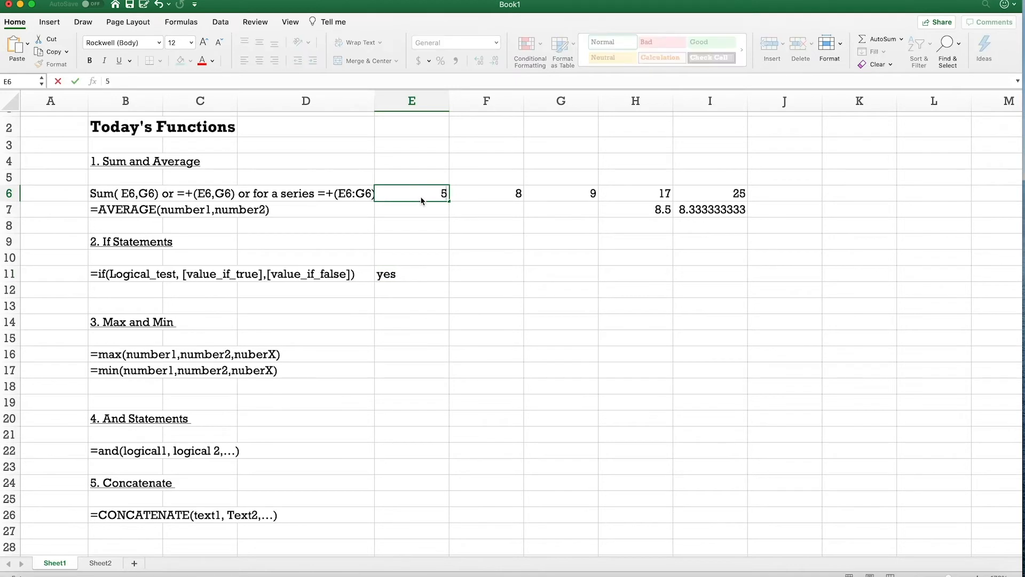
pyautogui.press('Return')
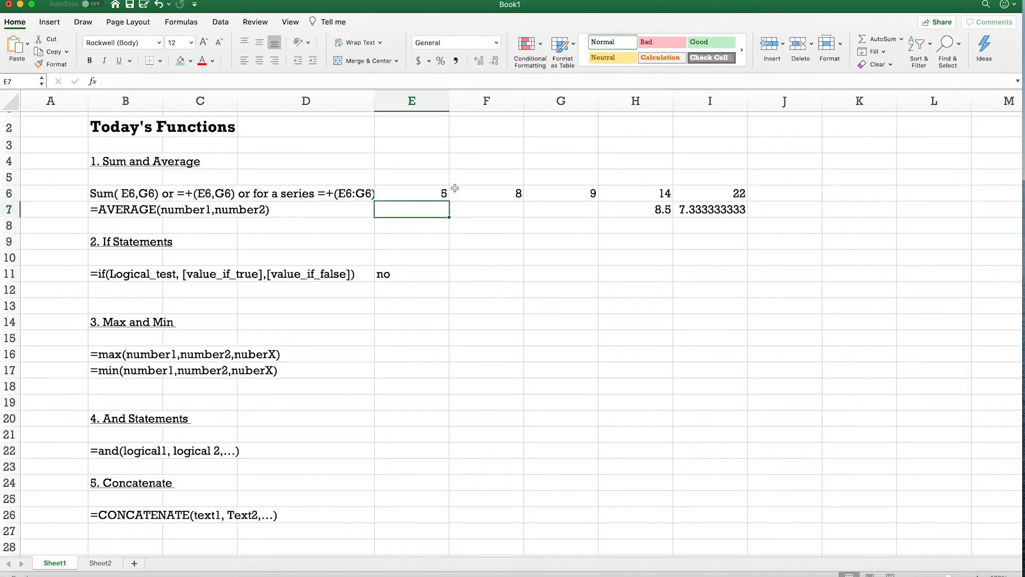
pyautogui.click(427, 278)
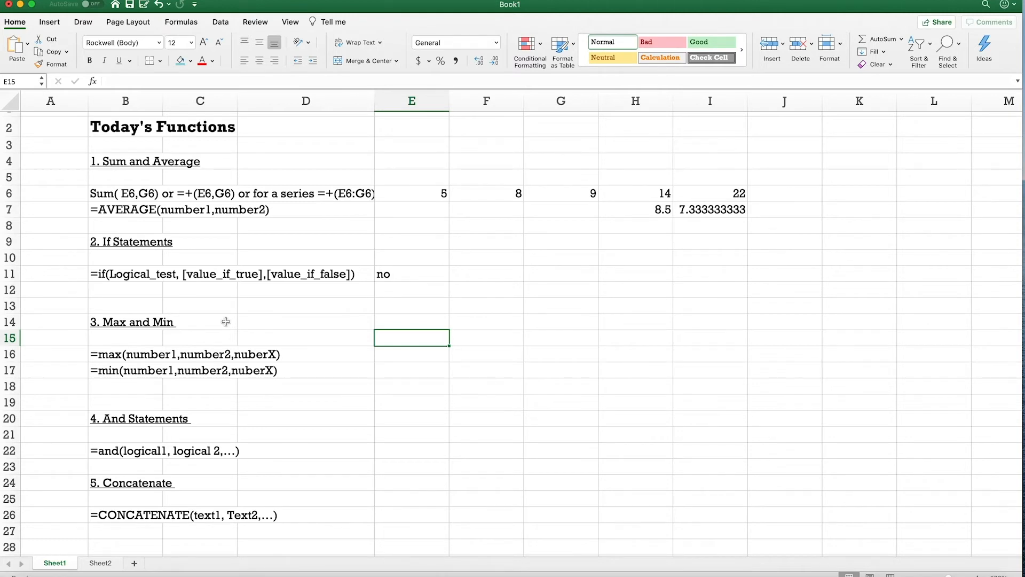
# In cell E16, find the largest of the three sample values with =MAX(E6:G6)
pyautogui.click(390, 326)
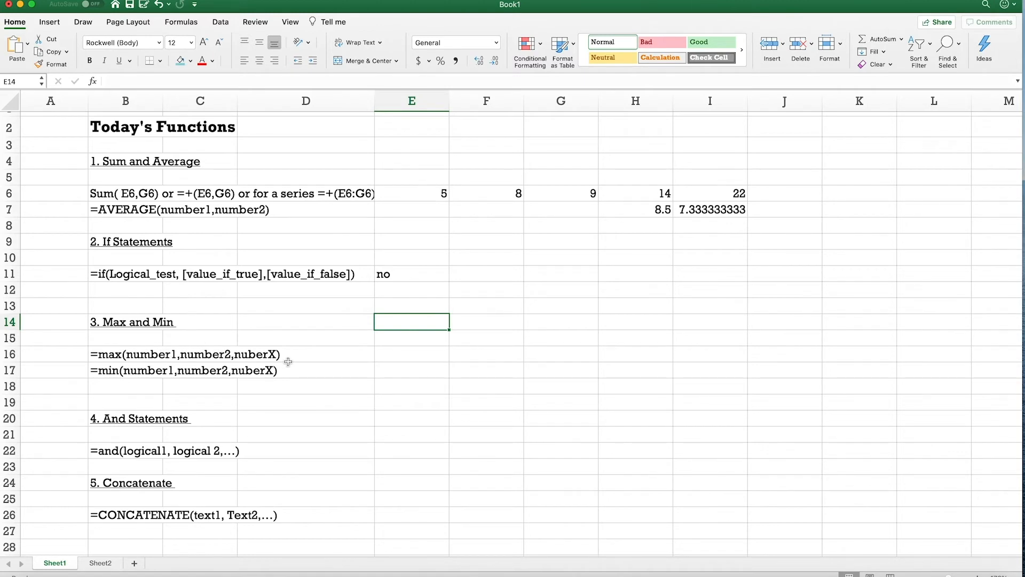
pyautogui.click(403, 353)
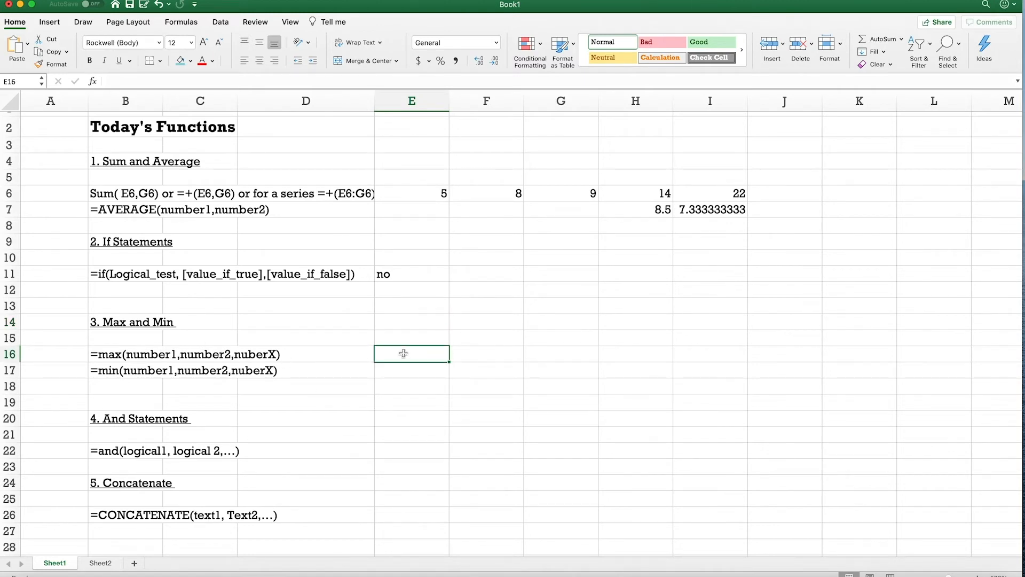
pyautogui.moveTo(427, 194); pyautogui.dragTo(561, 201)
pyautogui.click(415, 350)
pyautogui.write('=')
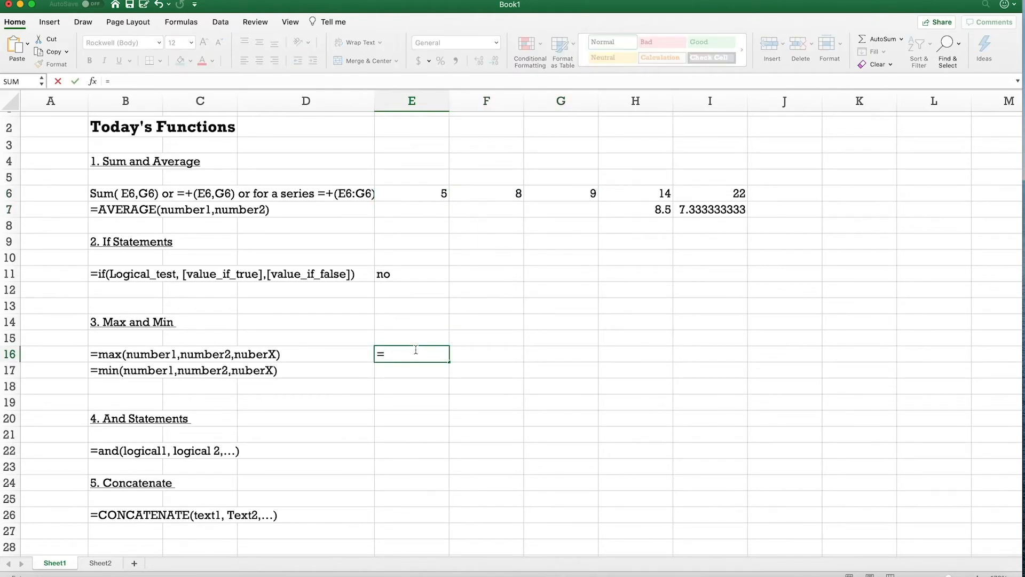
pyautogui.write('max')
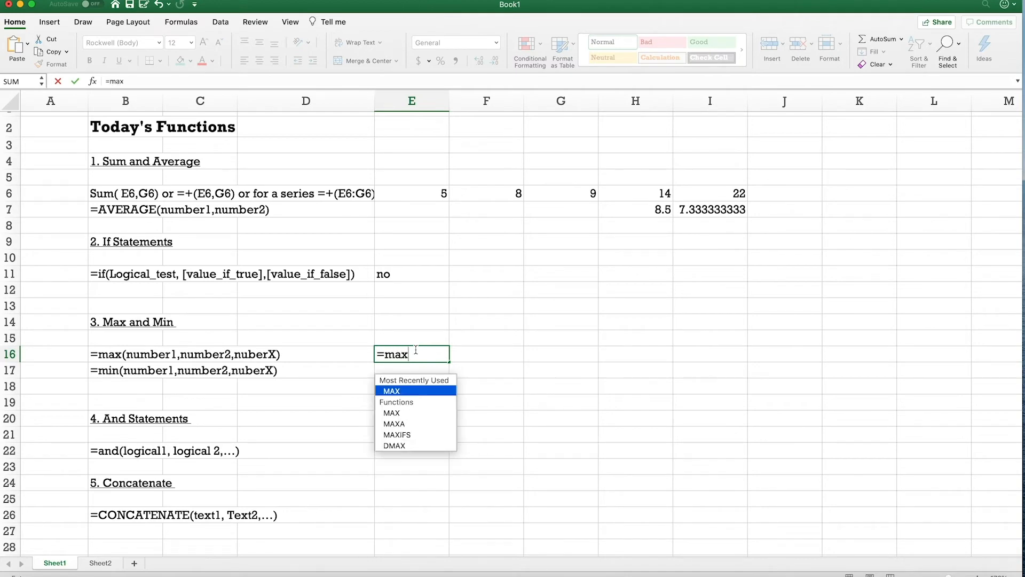
pyautogui.doubleClick(404, 392)
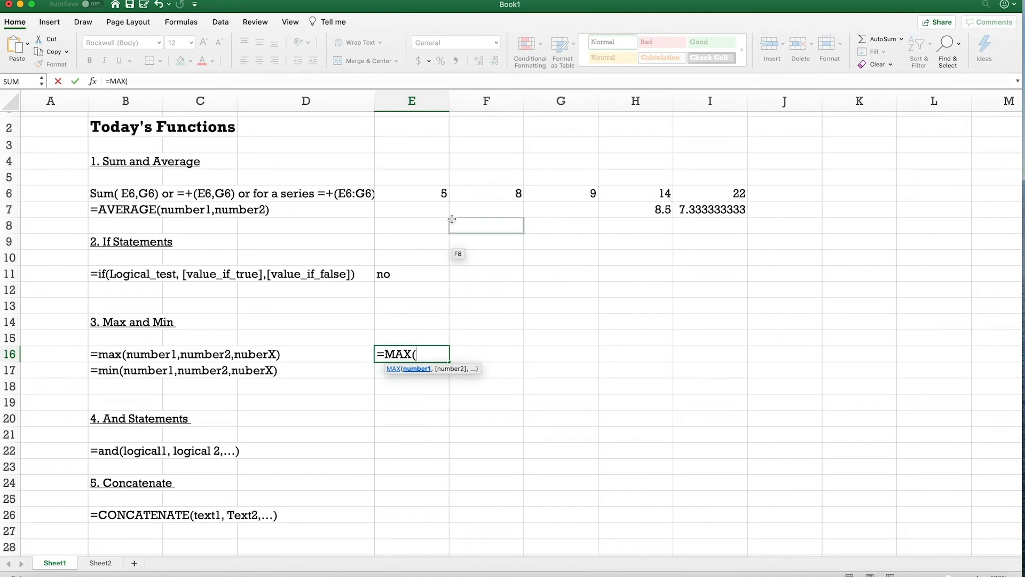
pyautogui.click(423, 195)
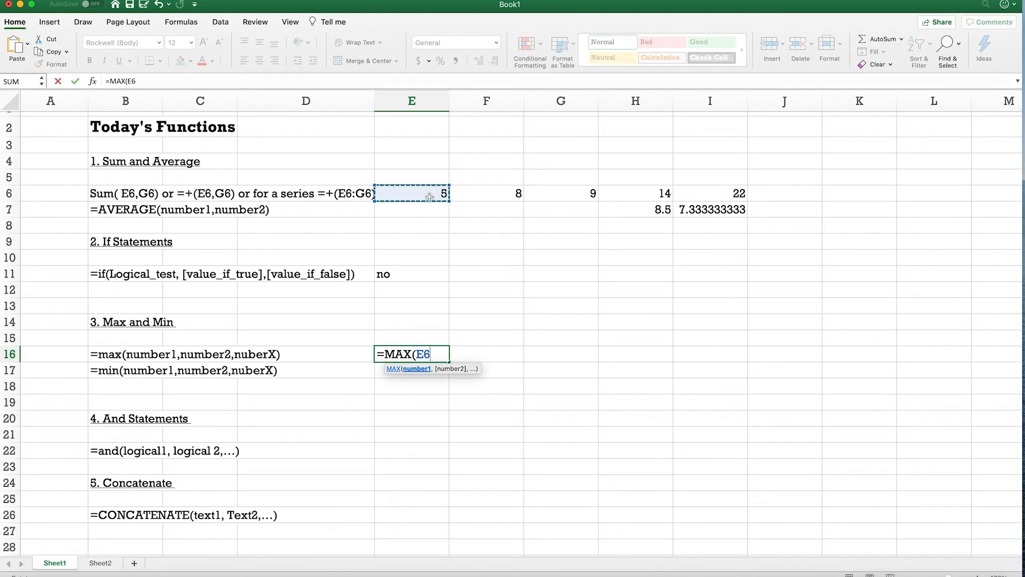
pyautogui.moveTo(430, 193); pyautogui.dragTo(554, 198)
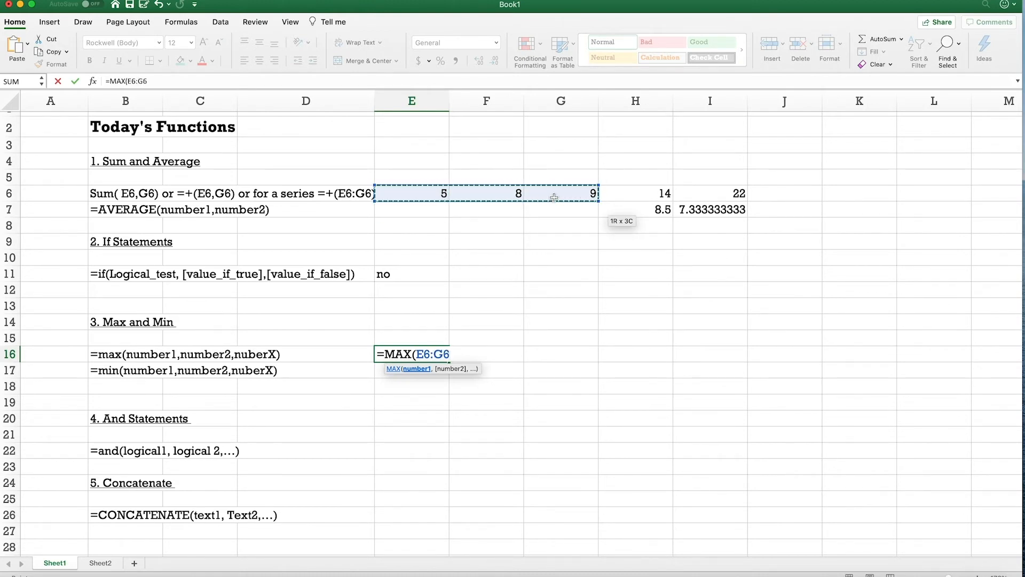
pyautogui.press('Return')
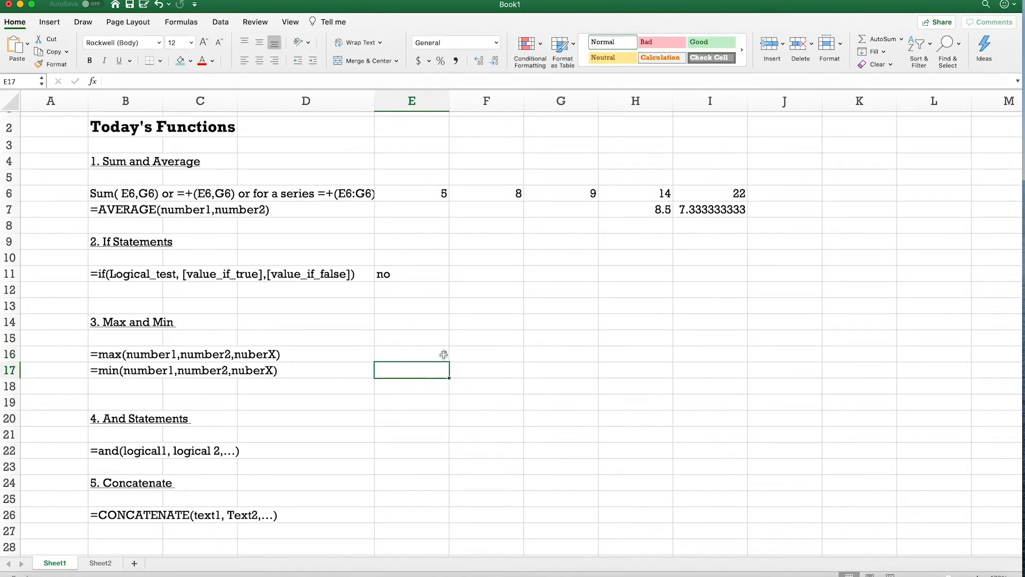
pyautogui.click(443, 354)
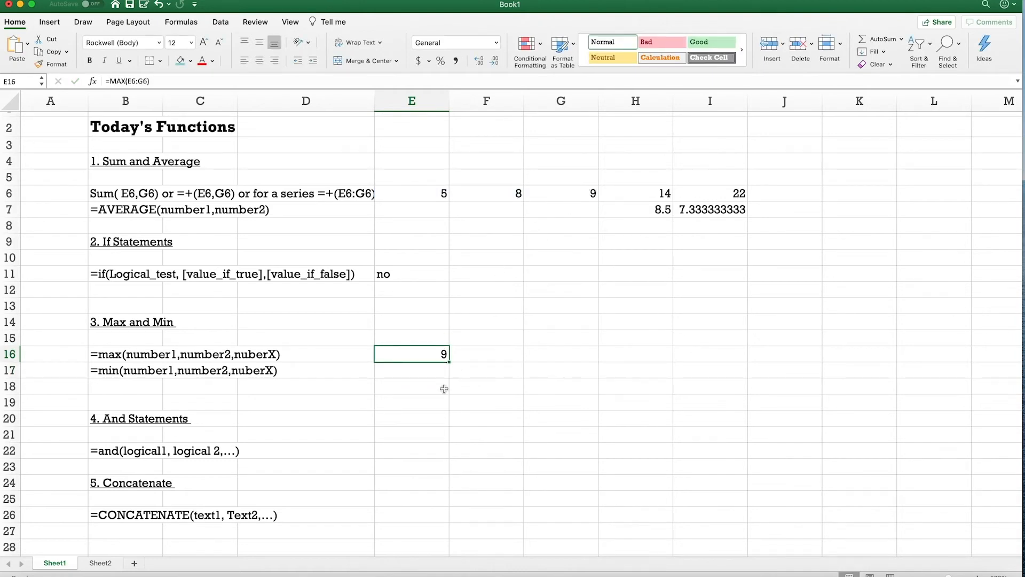
# In cell E17, find the smallest of the three sample values with =MIN(E6:G6)
pyautogui.click(435, 370)
pyautogui.write('=min')
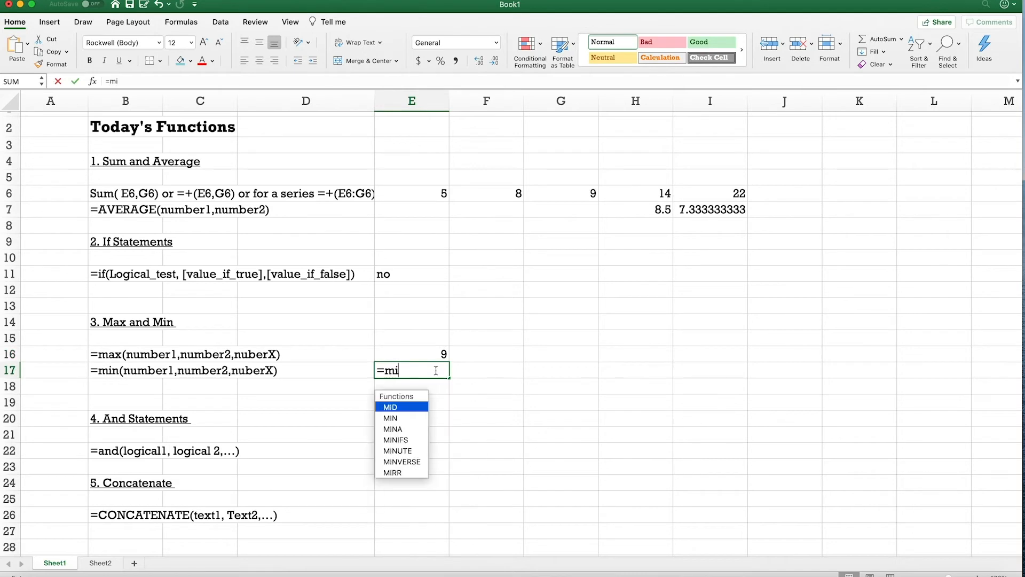
pyautogui.press('Tab')
pyautogui.moveTo(427, 194); pyautogui.dragTo(545, 198)
pyautogui.press('Return')
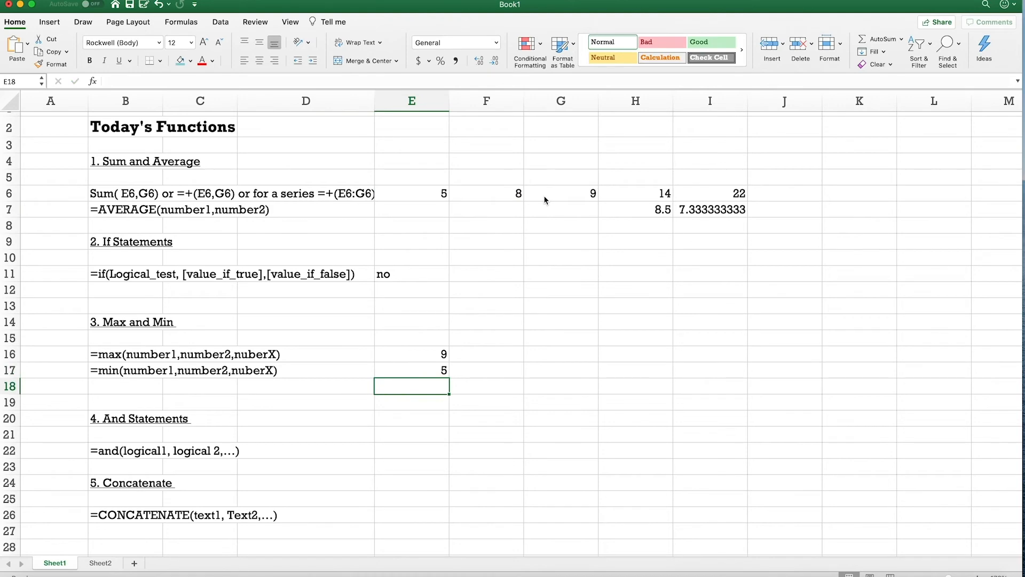
# In cell E22, test whether the first two sample values both exceed 7 with =AND(E6>7,F6>7)
pyautogui.scroll(-1, 480, 320)
pyautogui.click(408, 447)
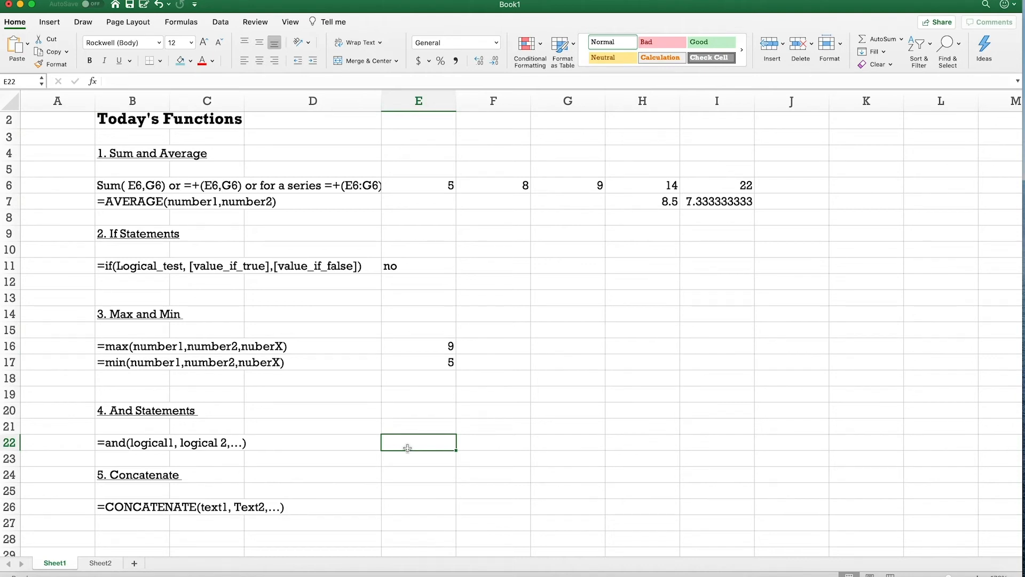
pyautogui.click(453, 235)
pyautogui.click(444, 192)
pyautogui.click(479, 192)
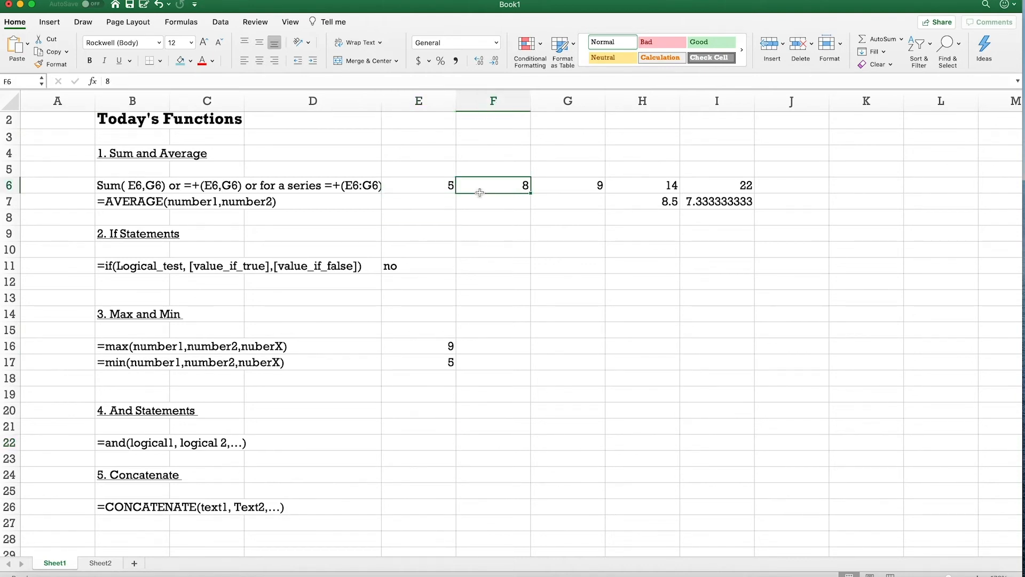
pyautogui.click(417, 448)
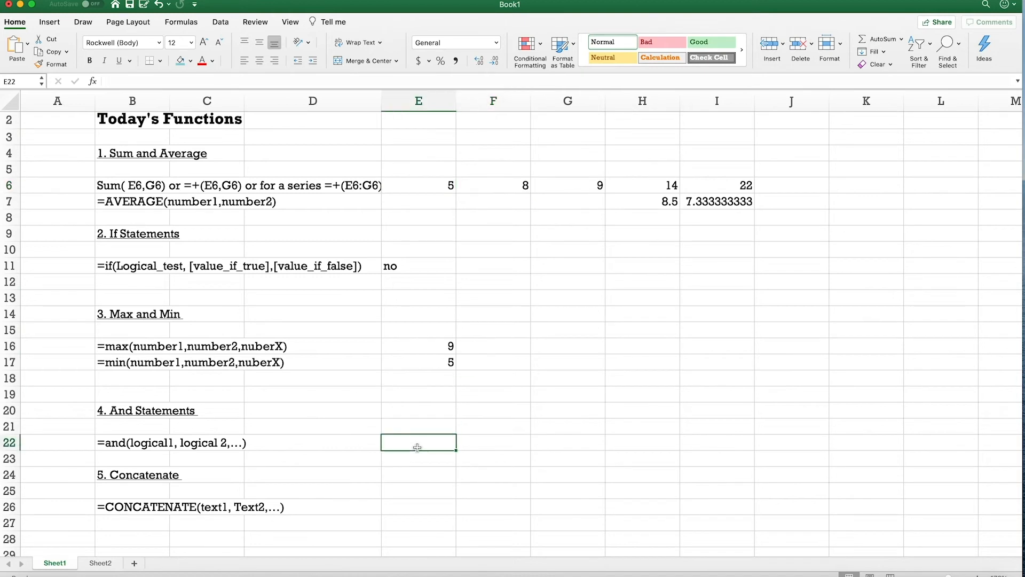
pyautogui.write('=a')
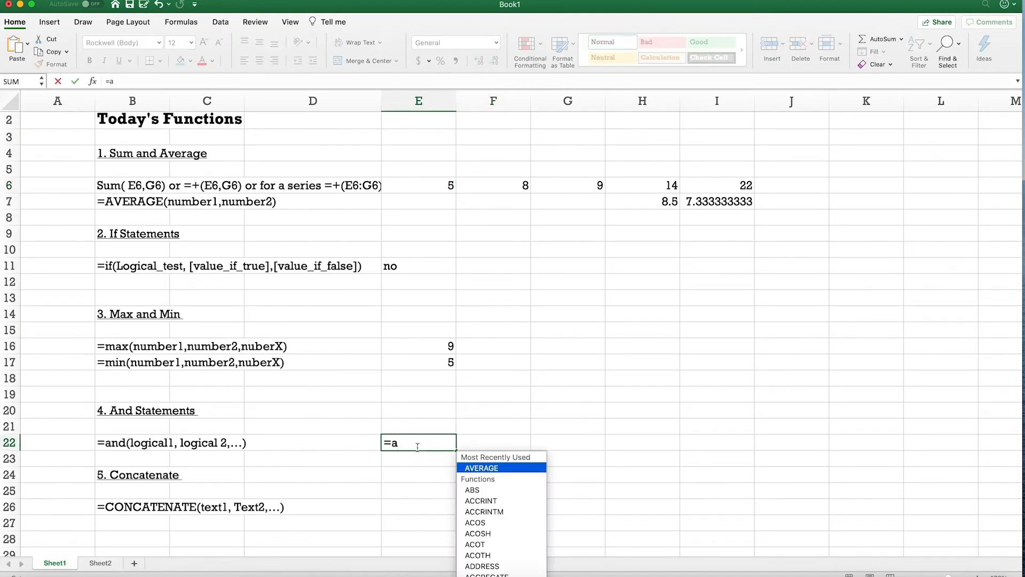
pyautogui.write('nd')
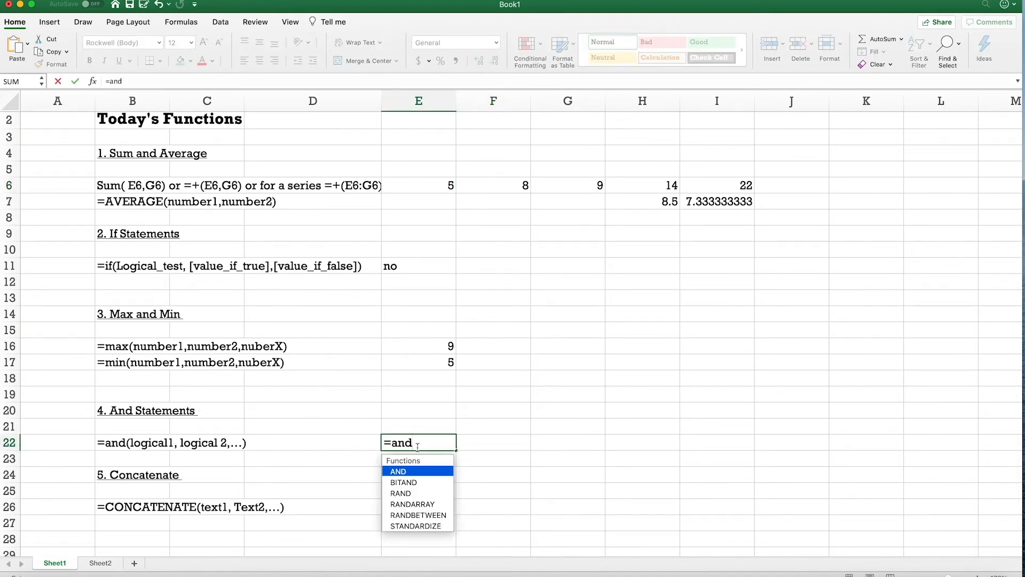
pyautogui.write('(')
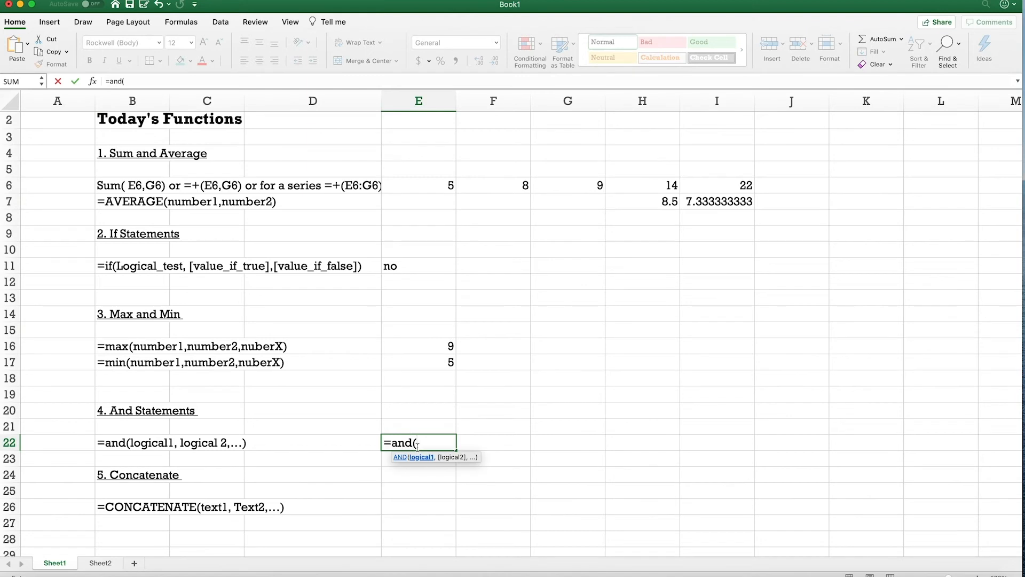
pyautogui.click(437, 187)
pyautogui.write('>7')
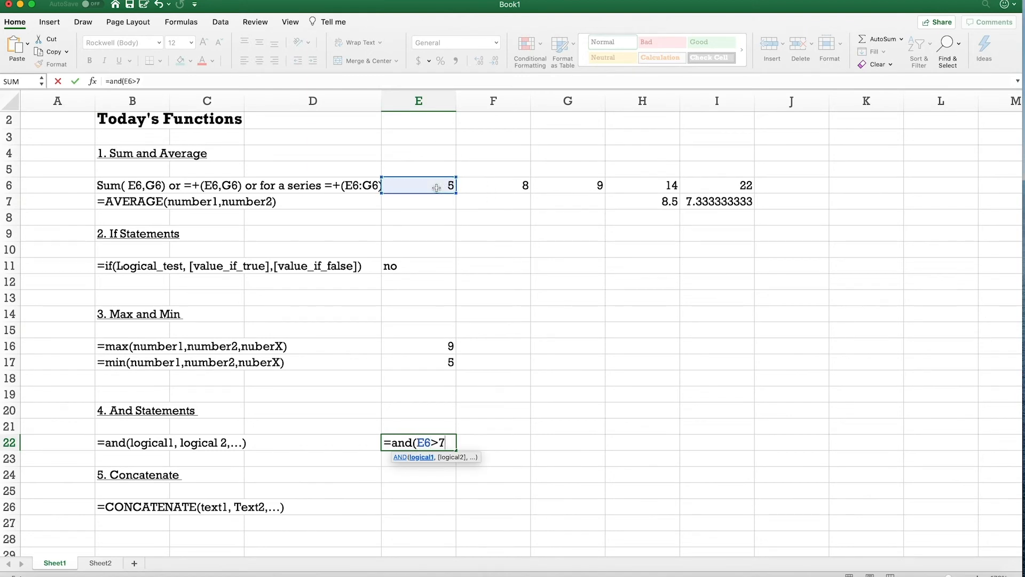
pyautogui.write(',')
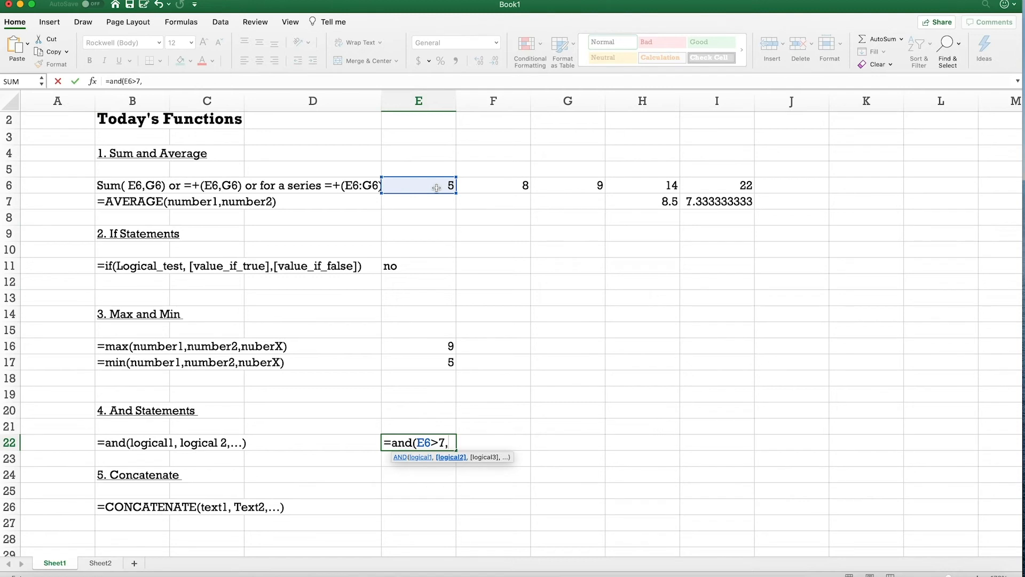
pyautogui.click(498, 180)
pyautogui.write('>')
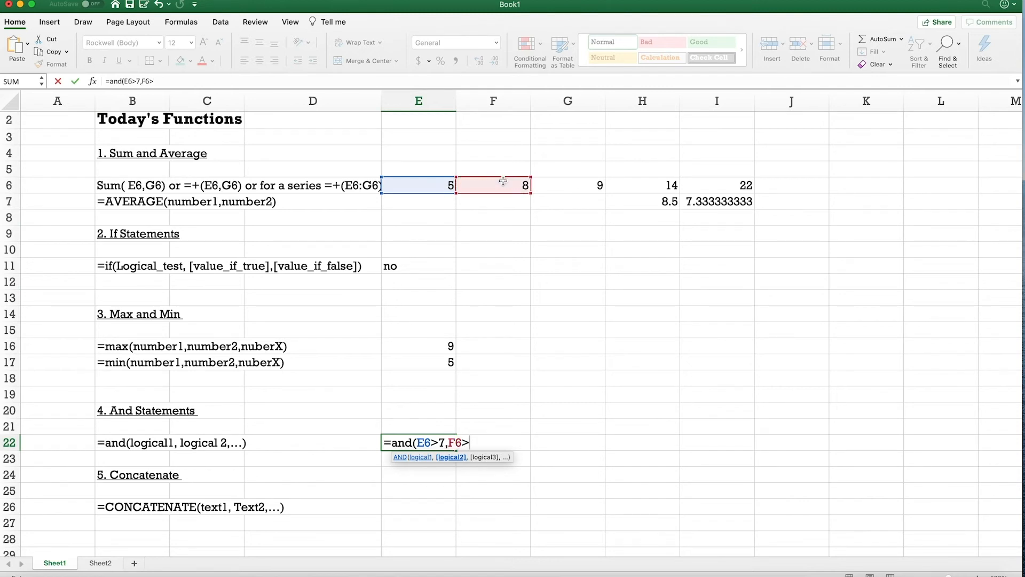
pyautogui.write('7)')
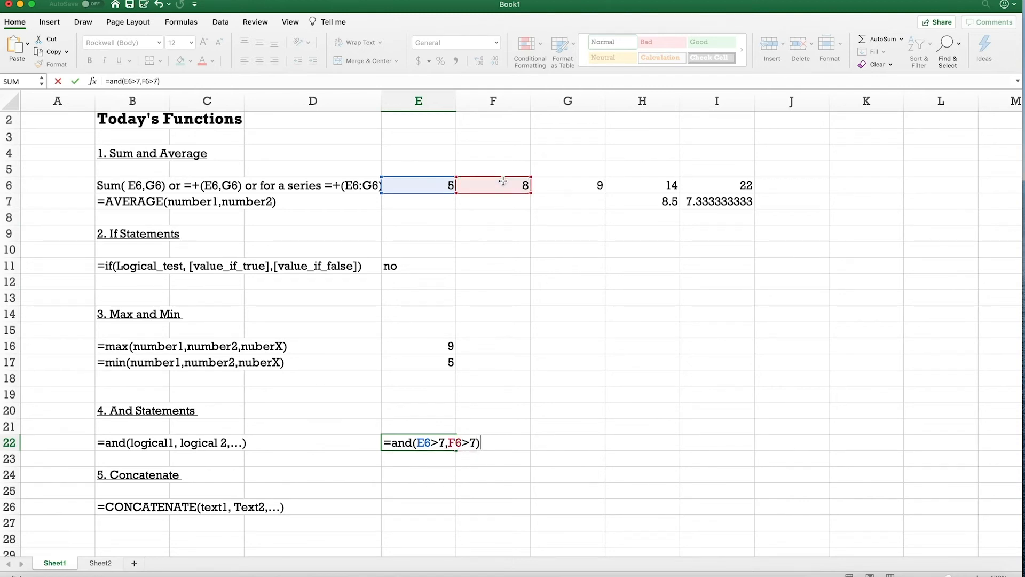
pyautogui.press('Return')
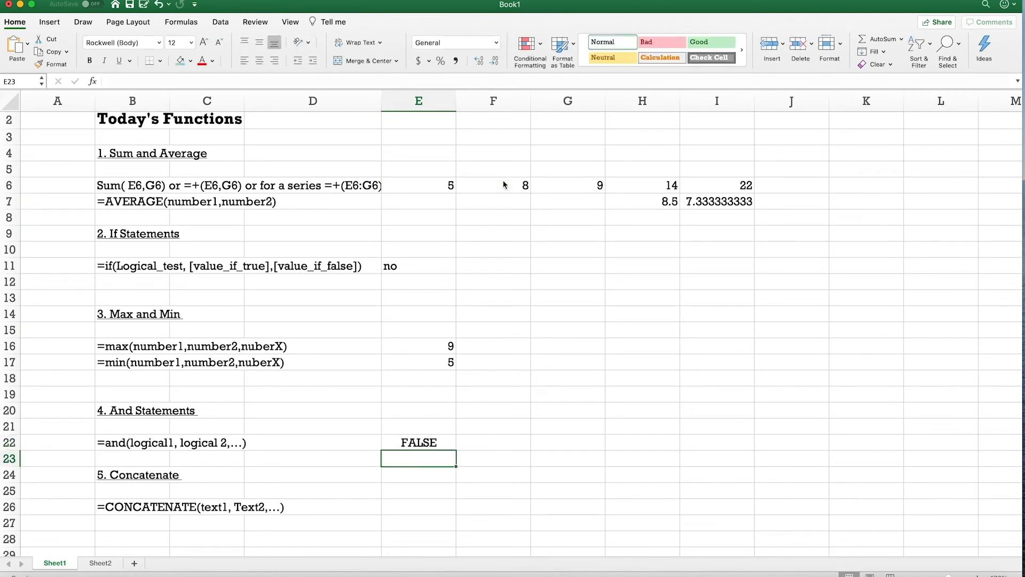
# Set the first sample value in cell E6 to 10 to retest the AND formula in E22
pyautogui.click(411, 443)
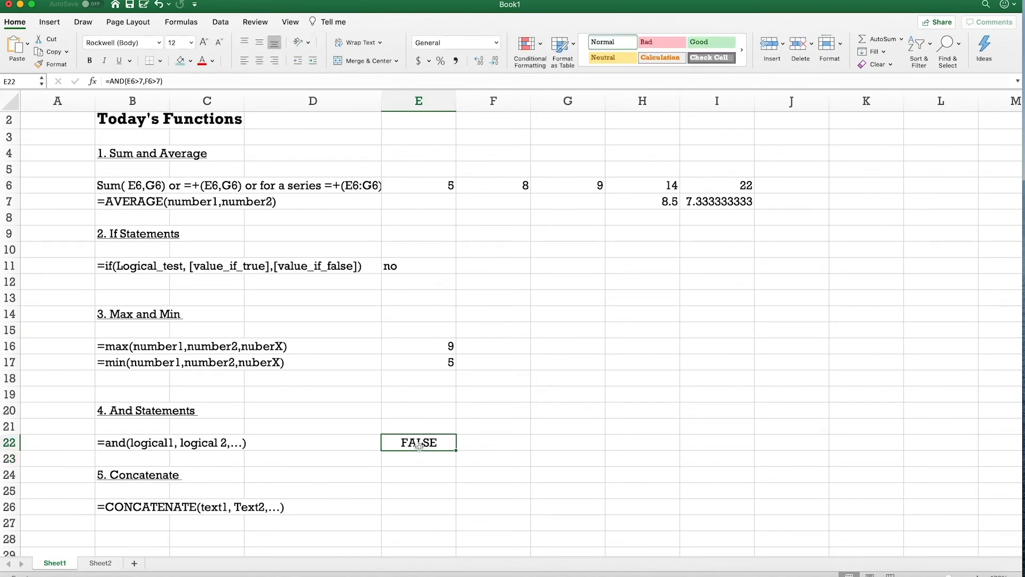
pyautogui.click(443, 188)
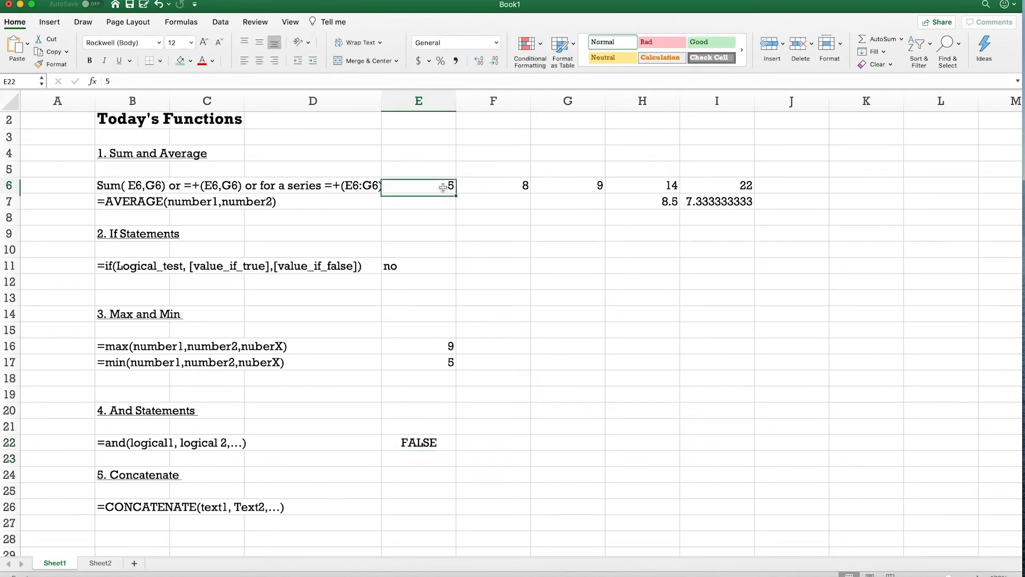
pyautogui.write('10')
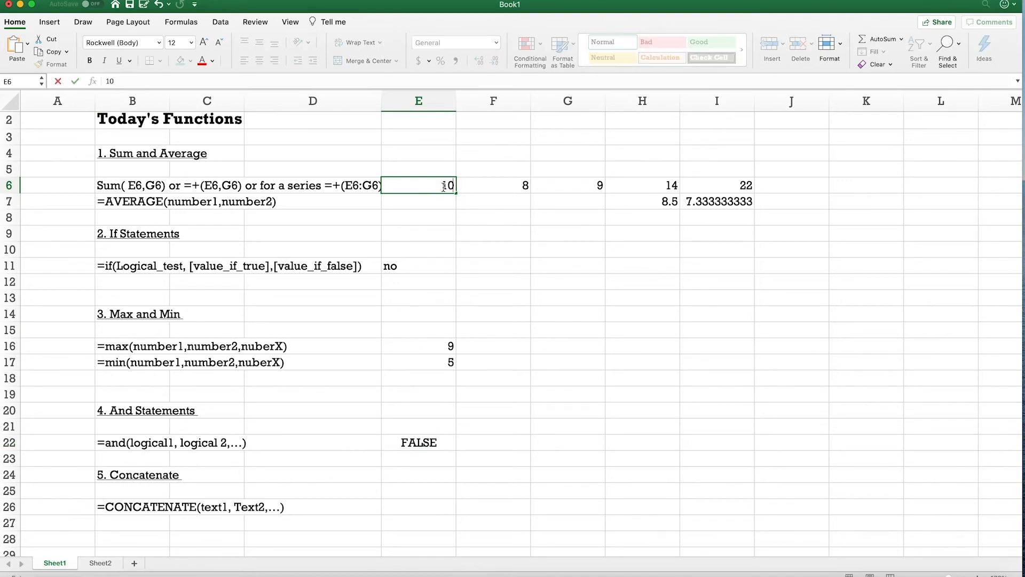
pyautogui.press('Return')
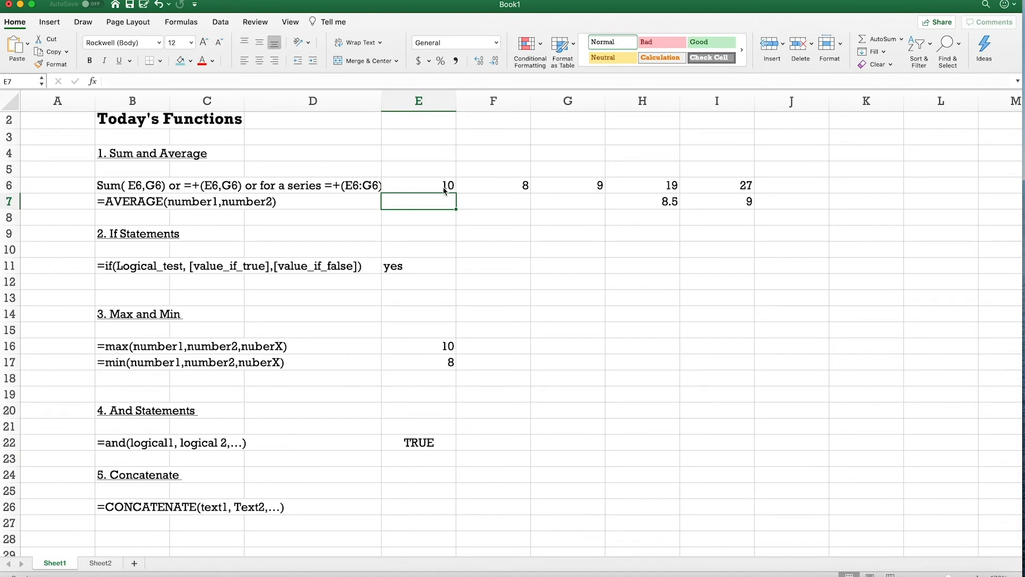
# Enter the sample text July in cell E26 and 2020 in cell F26, beside the CONCATENATE example
pyautogui.scroll(-1, 447, 267)
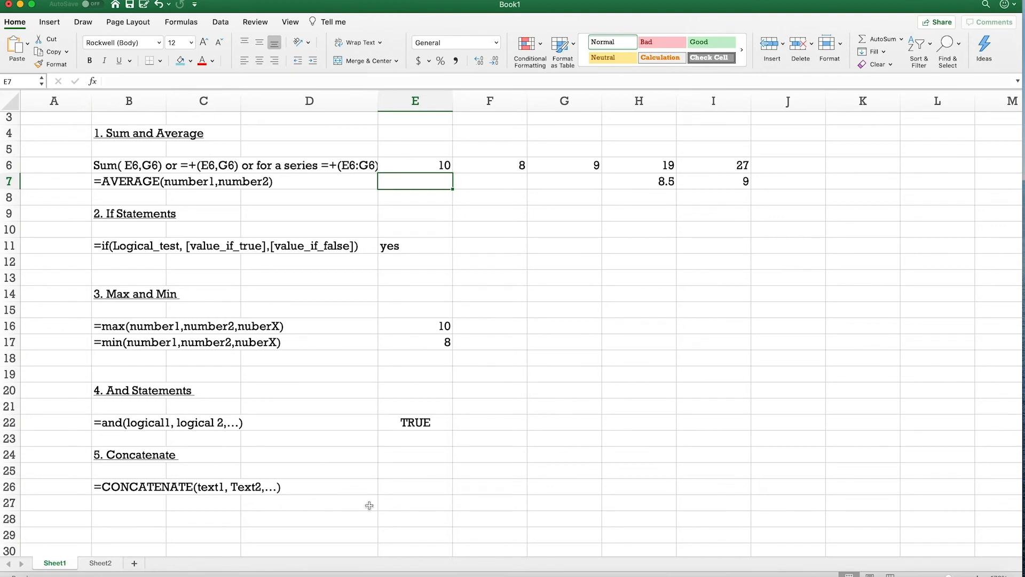
pyautogui.click(419, 484)
pyautogui.write('July')
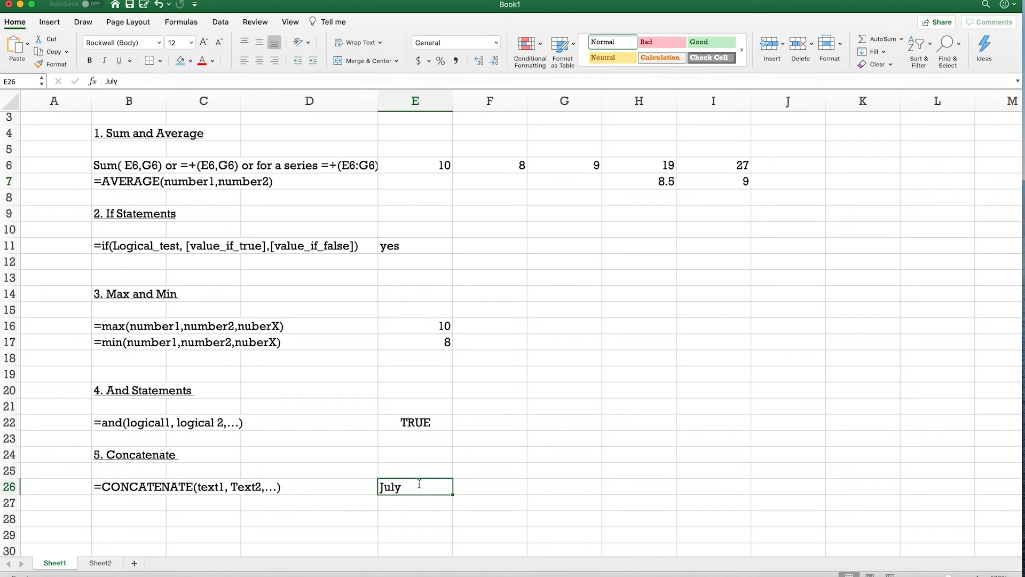
pyautogui.press('Tab')
pyautogui.write('2020')
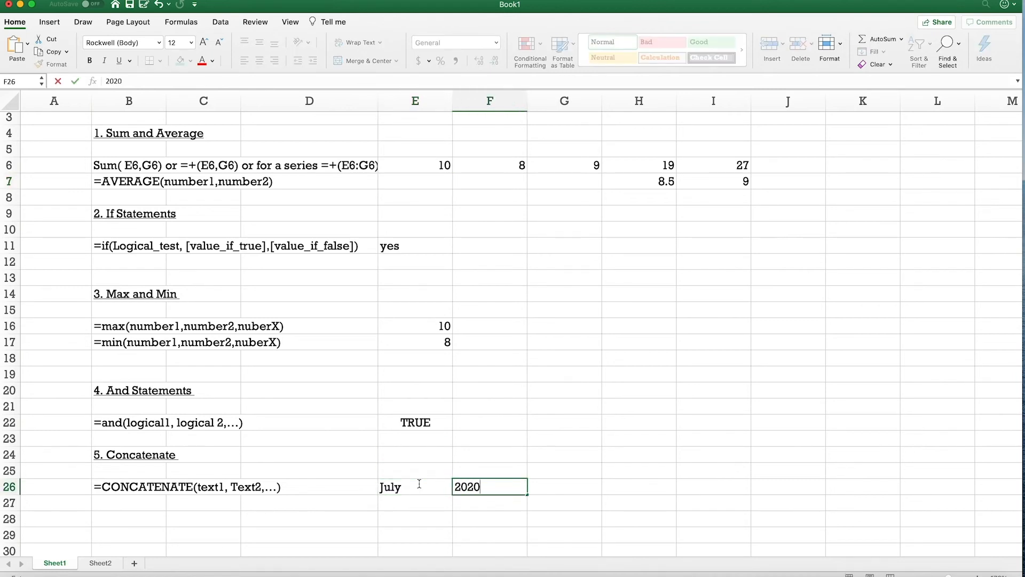
# In cell G26, join the month and year with =CONCATENATE(E26,F26)
pyautogui.click(553, 487)
pyautogui.write('=')
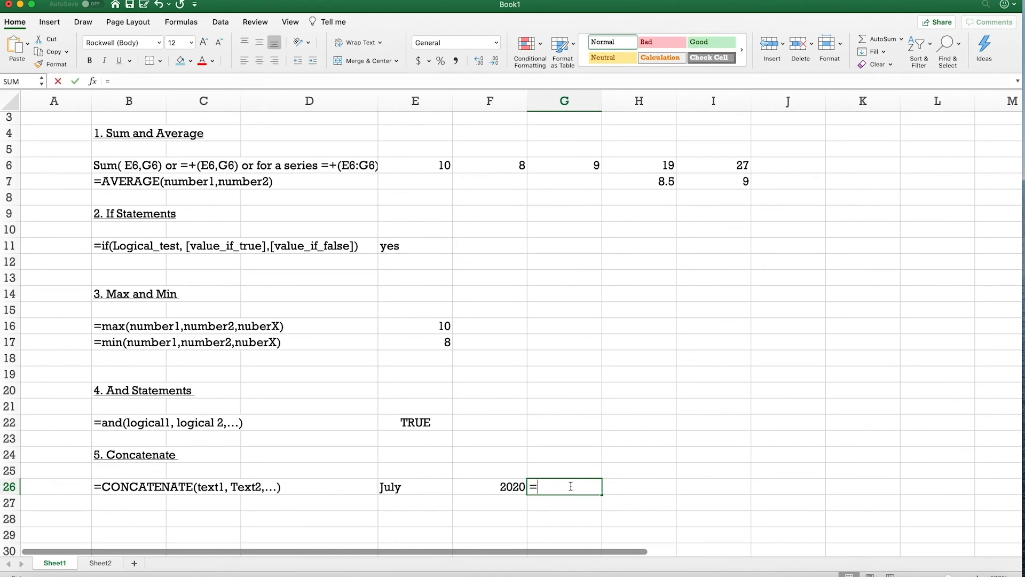
pyautogui.write('con')
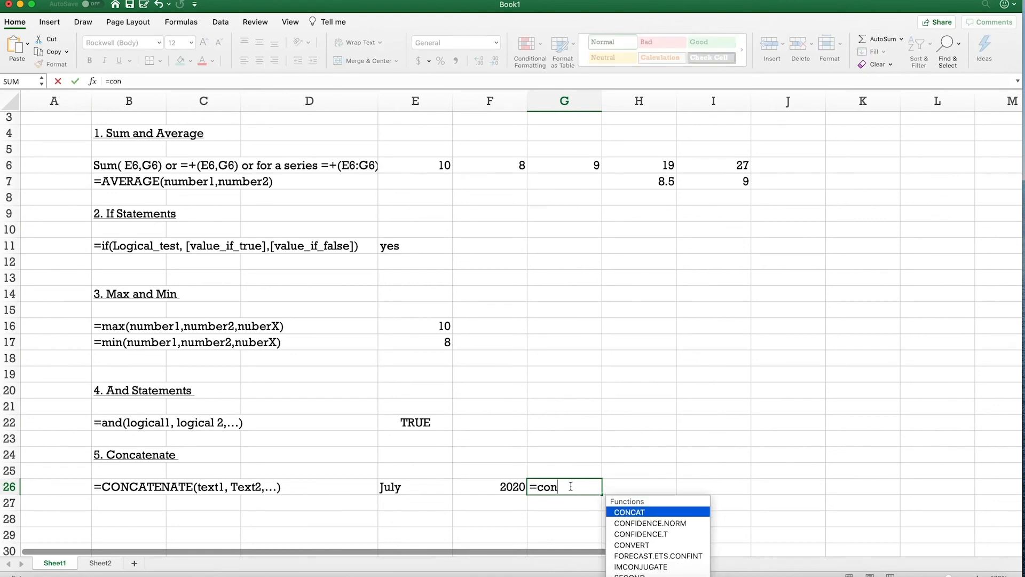
pyautogui.write('ca')
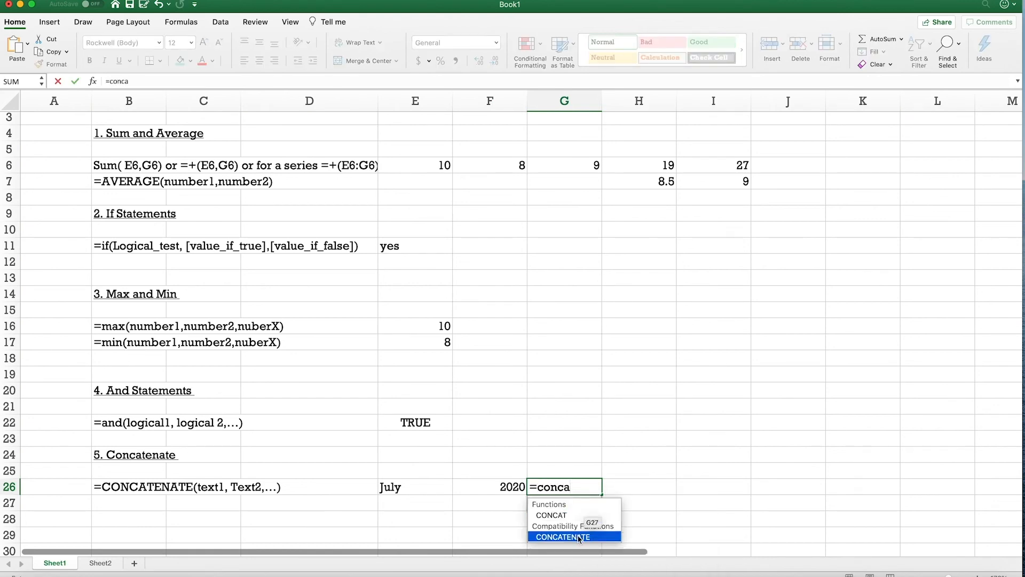
pyautogui.doubleClick(579, 536)
pyautogui.click(424, 489)
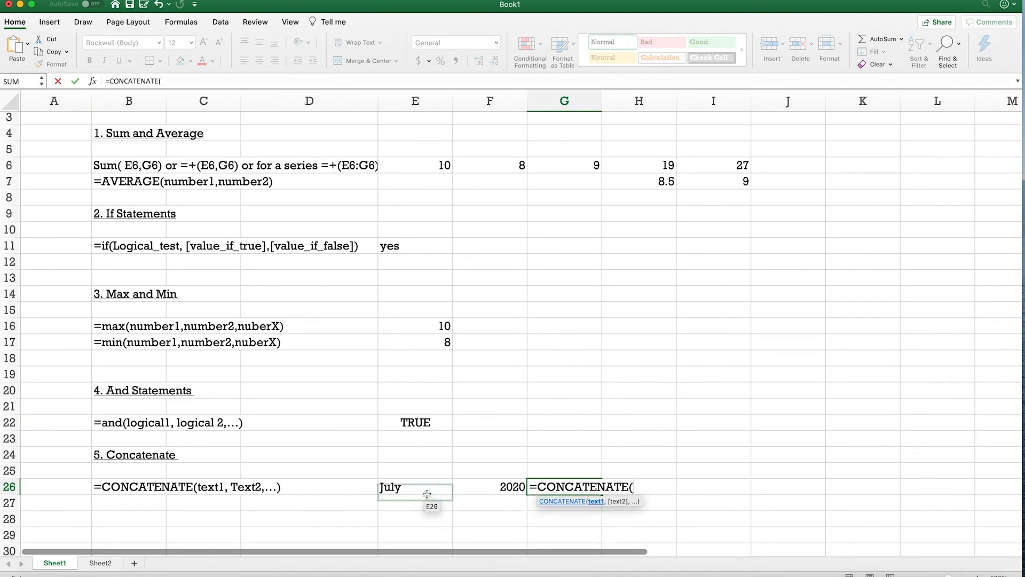
pyautogui.write(',')
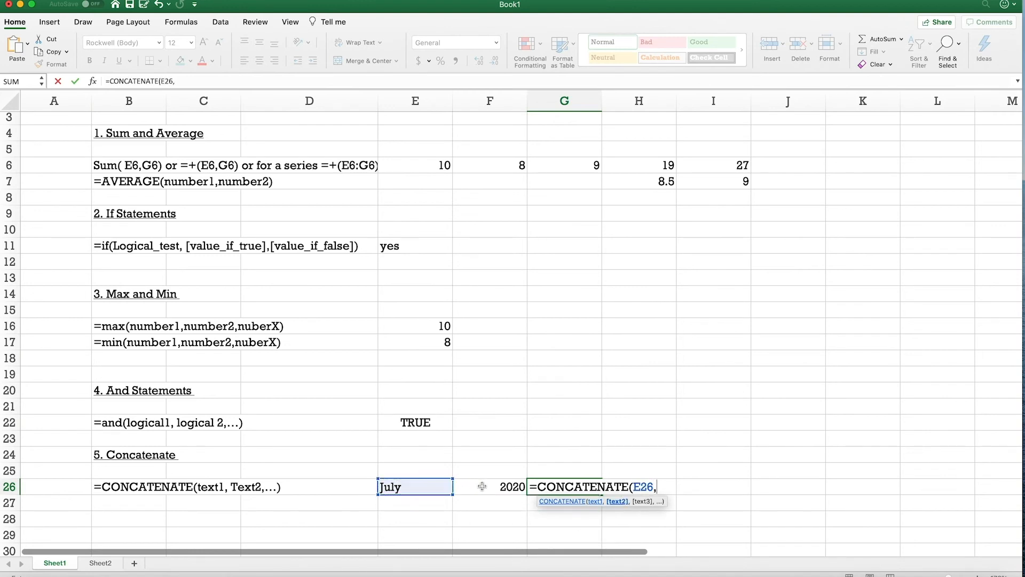
pyautogui.click(516, 487)
pyautogui.press('Return')
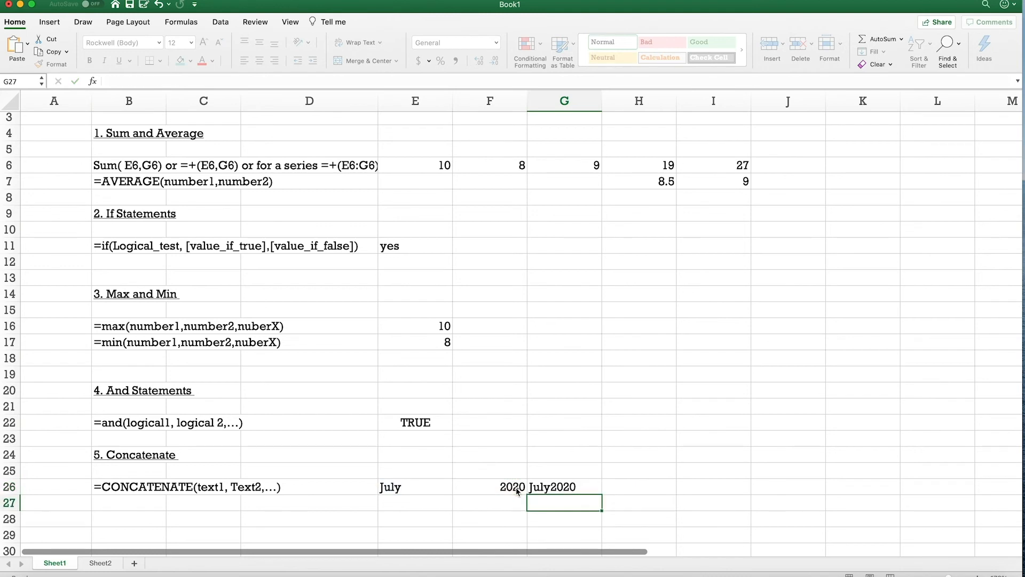
# Add a trailing space after July in cell E26 to separate the month and year in the joined text
pyautogui.click(563, 486)
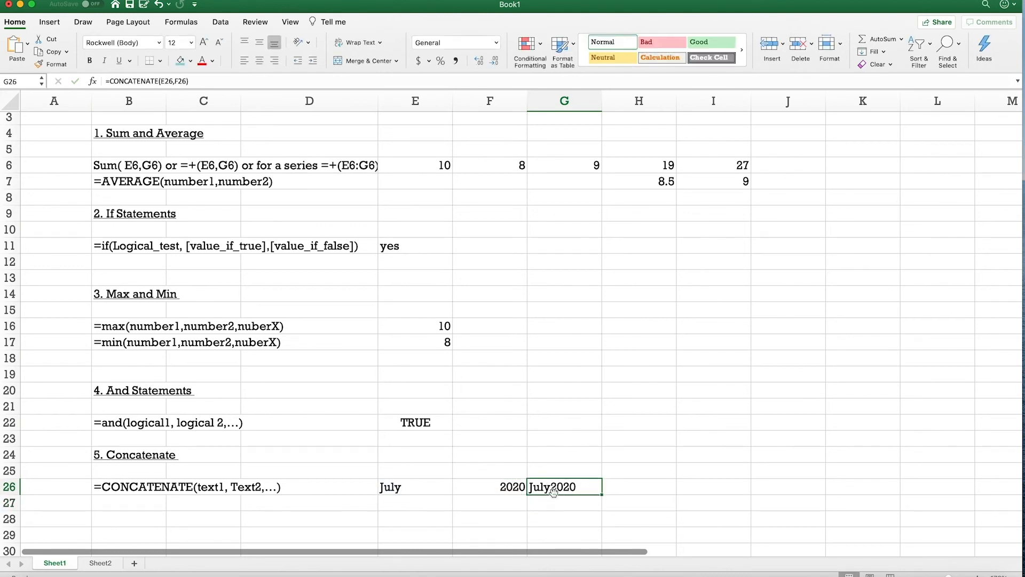
pyautogui.doubleClick(408, 491)
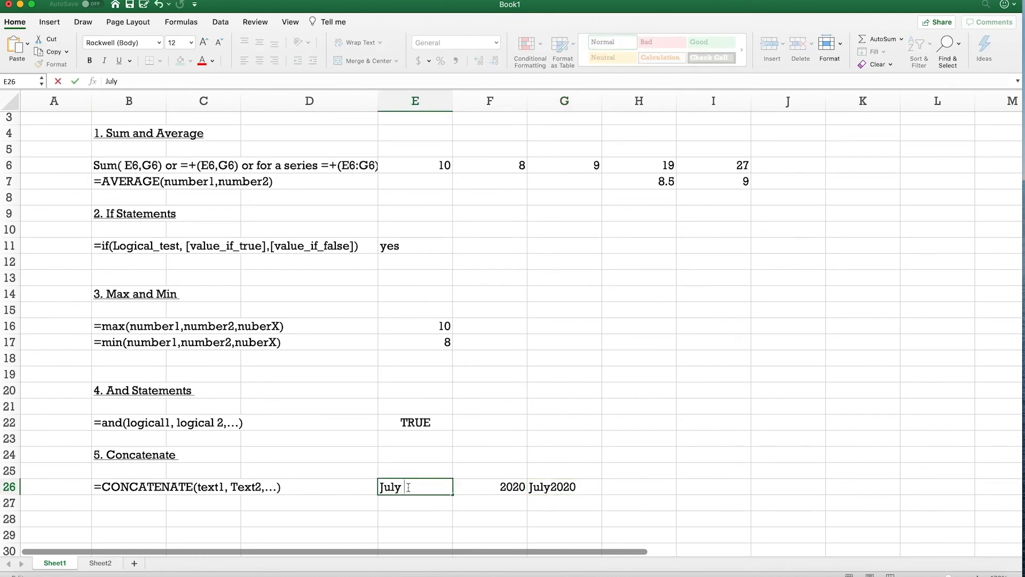
pyautogui.press('Return')
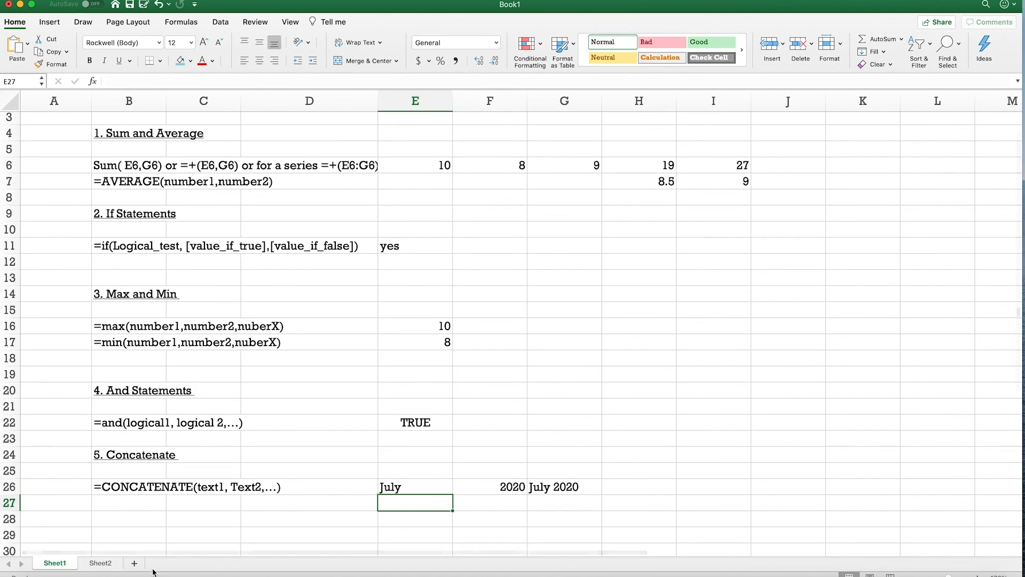
# Open Sheet2 with the monthly expense budget
pyautogui.click(100, 563)
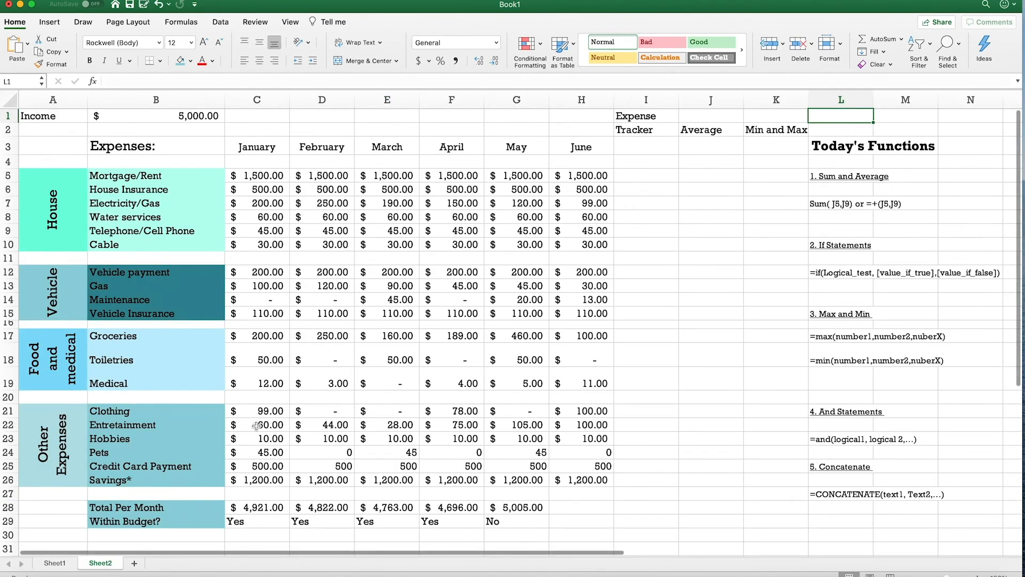